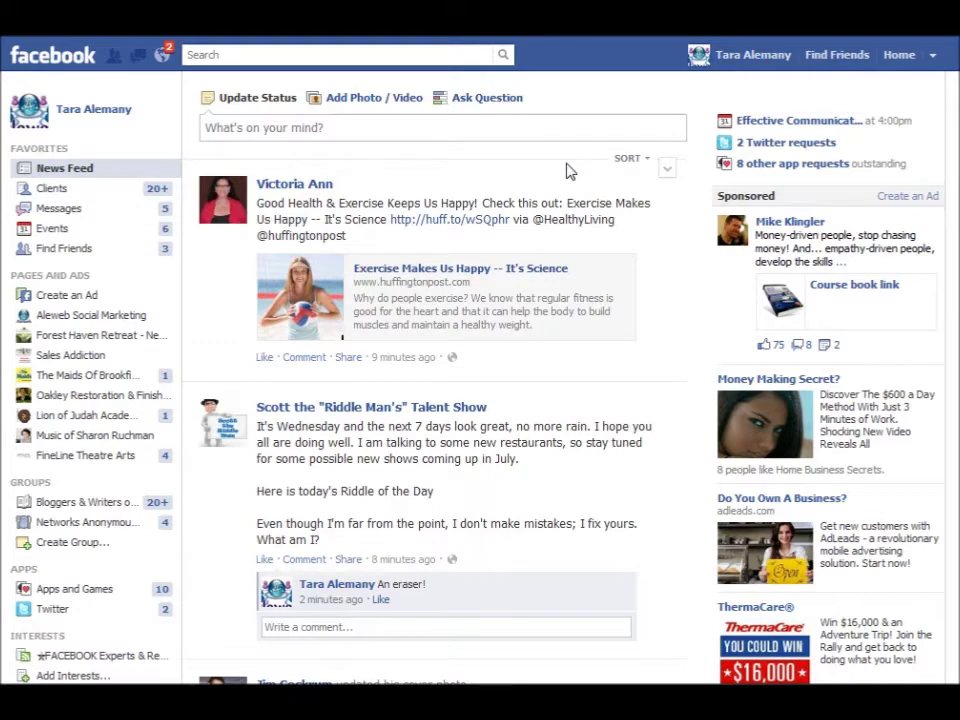
Sort the news feed by Most Recent, and return it to Top Stories
click(632, 164)
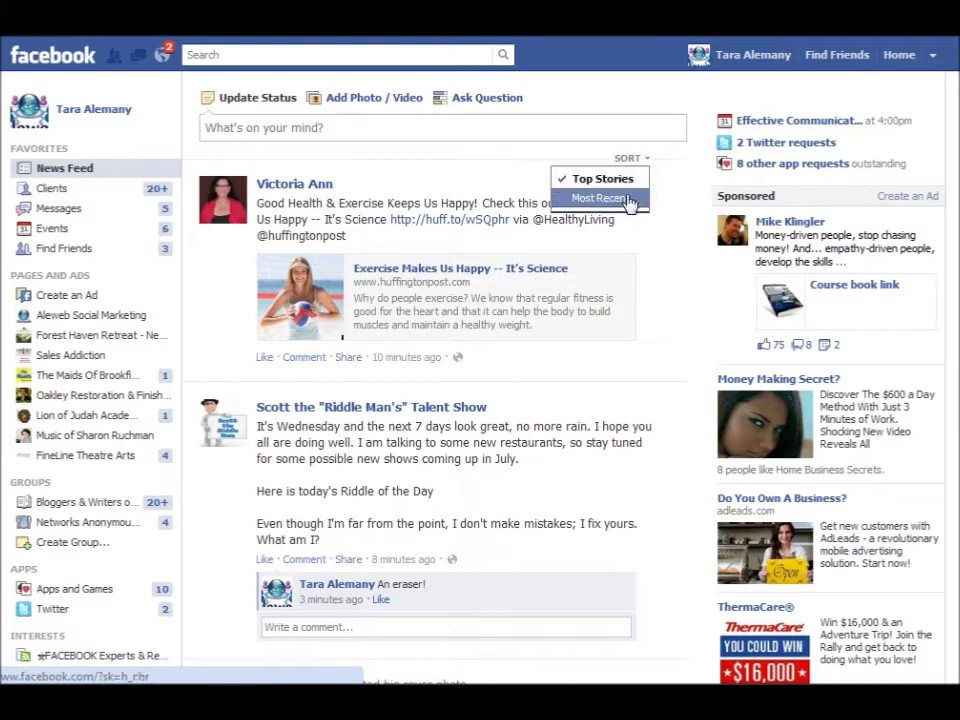
click(630, 200)
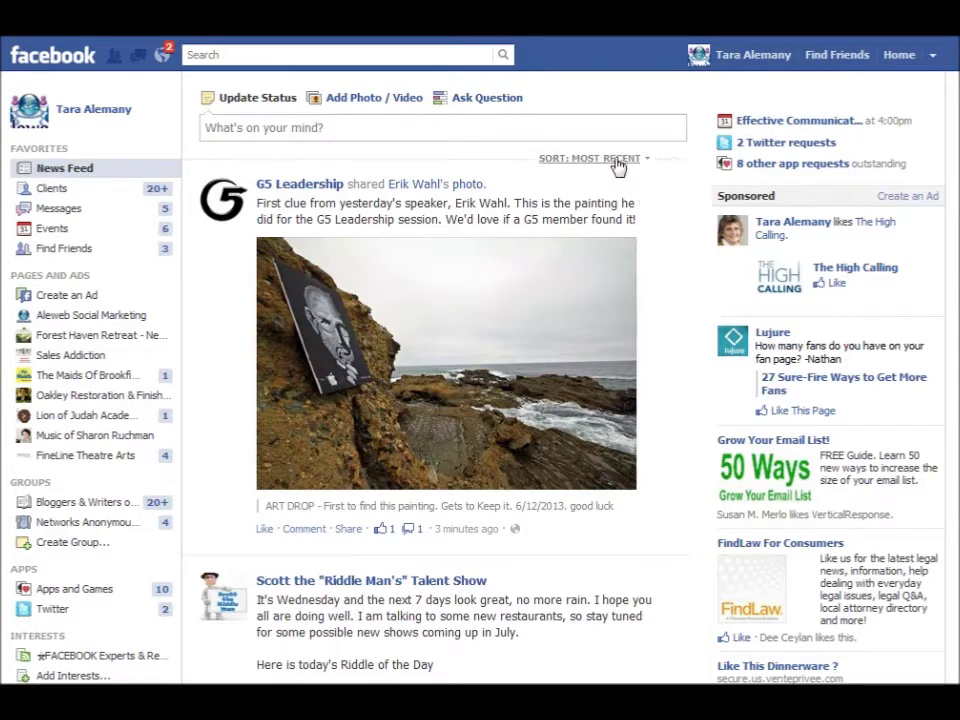
click(617, 162)
click(606, 180)
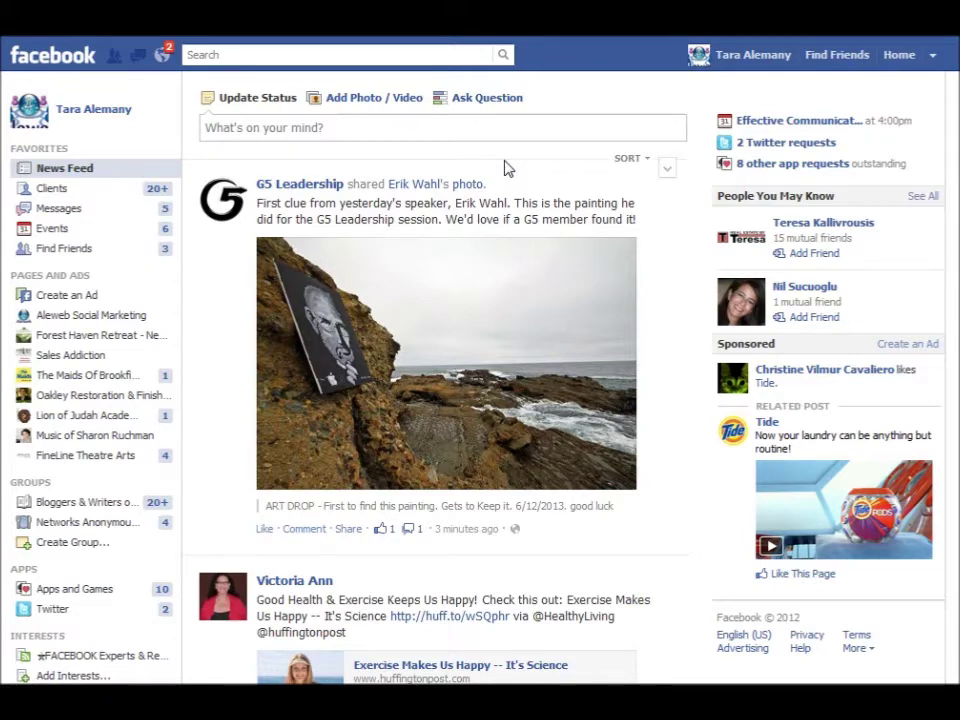
View the Bloggers & Writers of CT / Connecticut group, and return to the home news feed
click(86, 506)
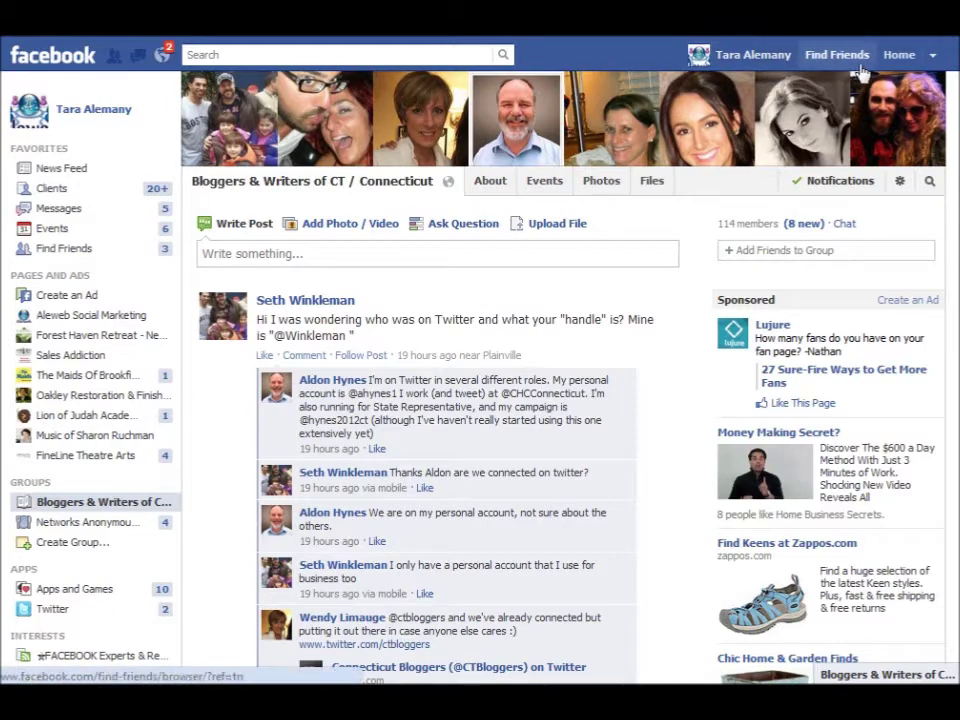
click(888, 60)
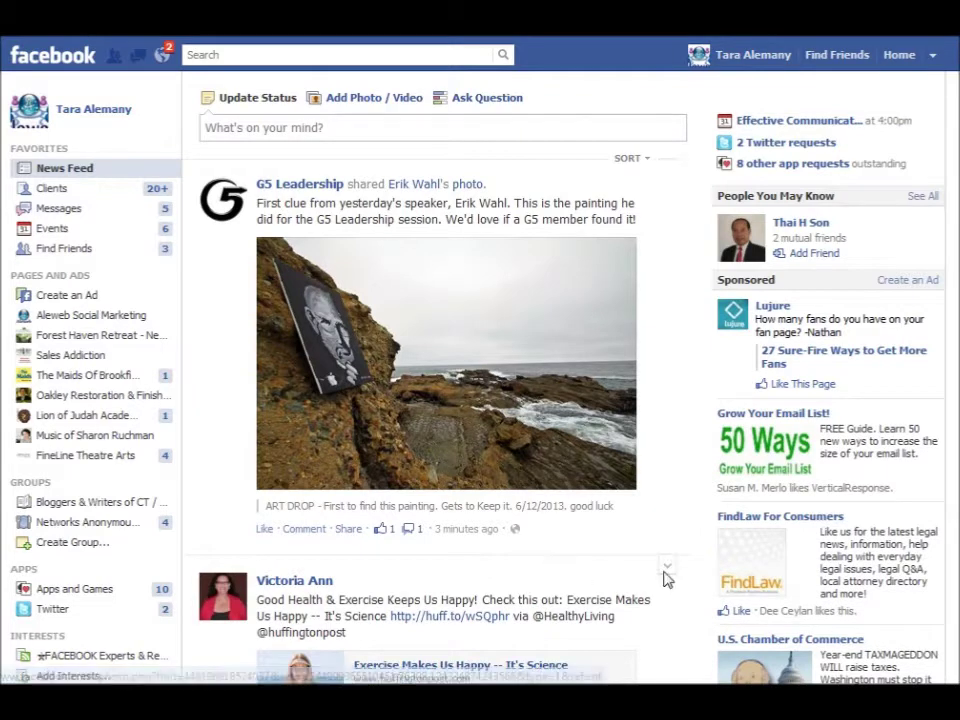
Examine the subscription options on the "Exercise Makes Us Happy" story and the sorting options of the news feed
click(667, 567)
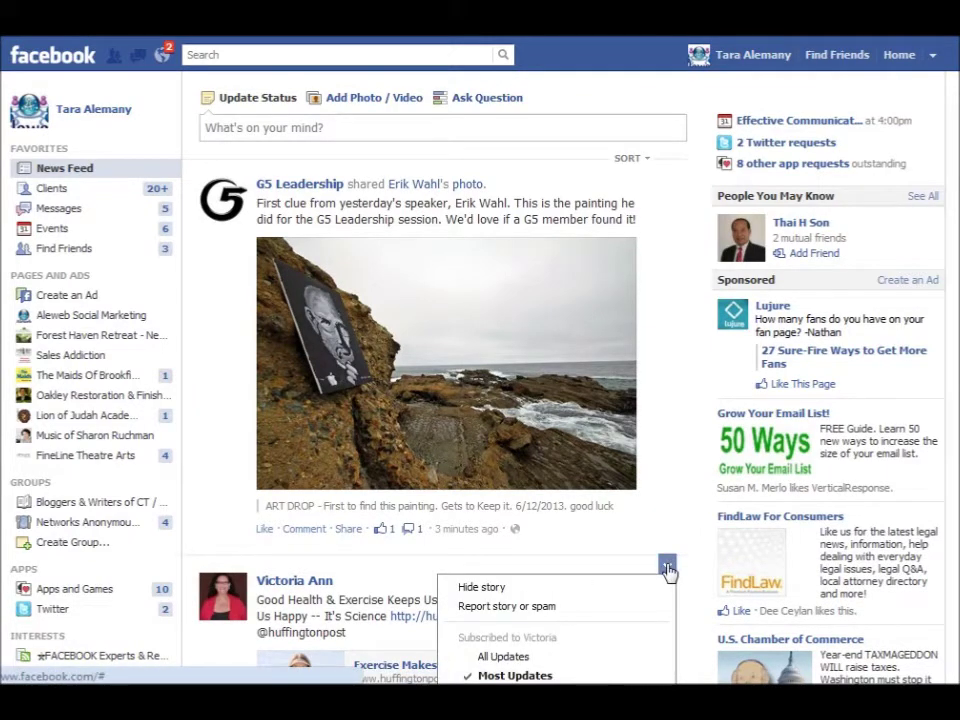
scroll(670, 572, down, 3)
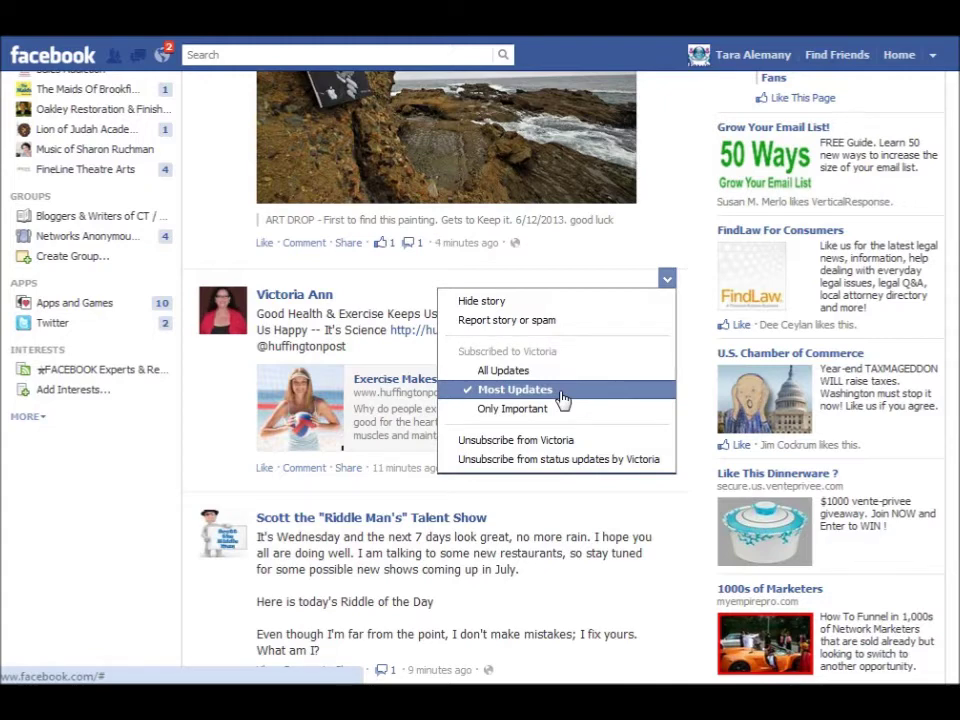
click(370, 297)
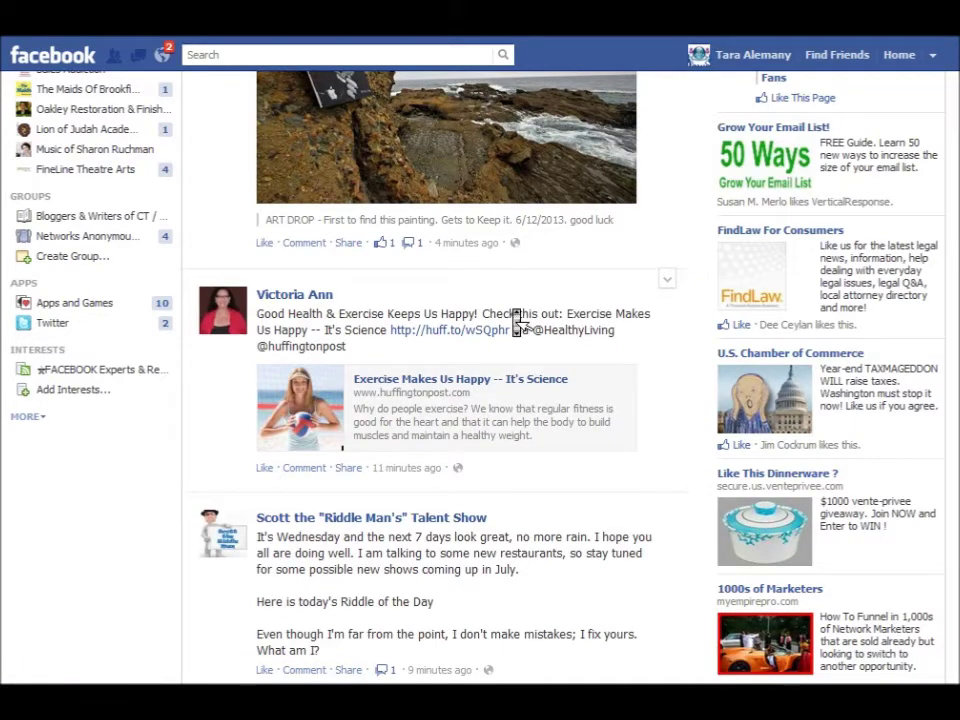
scroll(514, 321, up, 3)
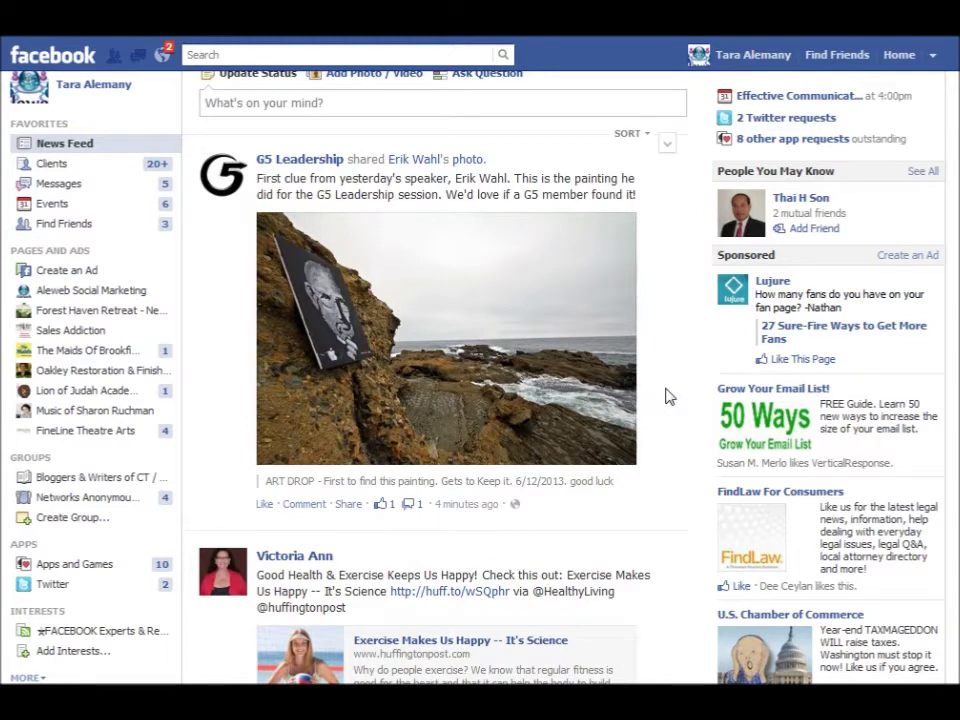
click(630, 138)
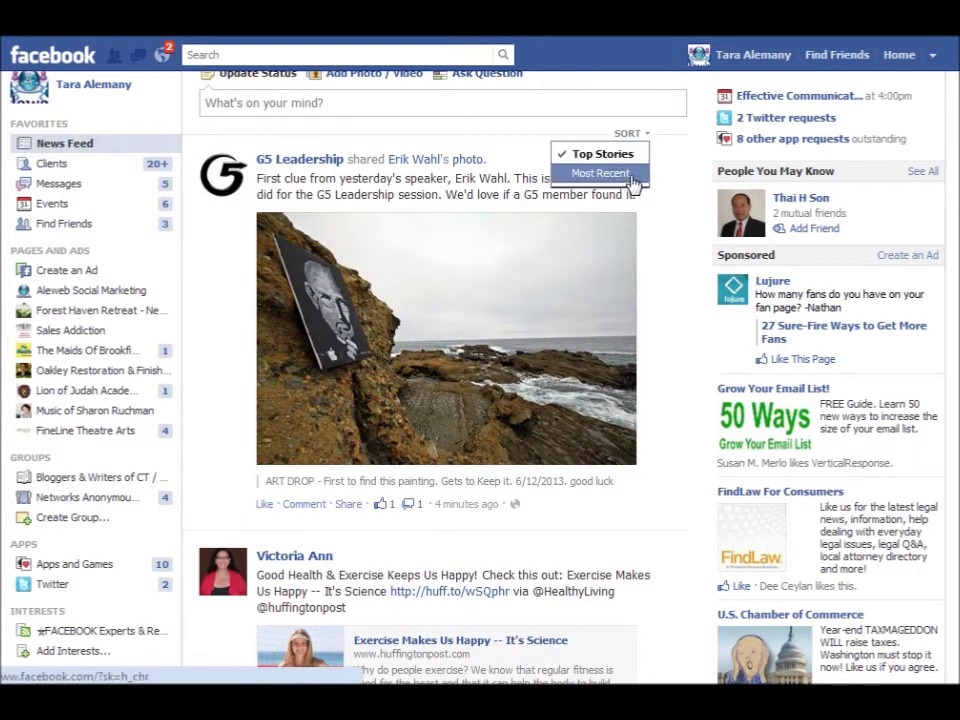
click(527, 137)
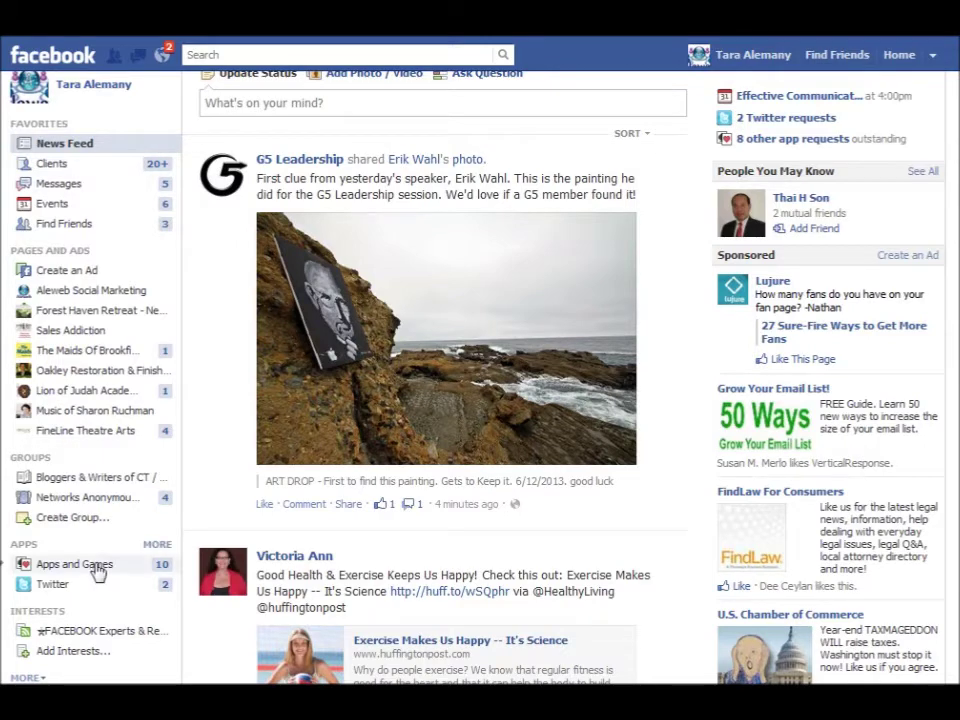
Start a new interest list and select the pages Aleweb Social Marketing (the one with a logo), Amazon Books and Amazon Kindle
click(62, 652)
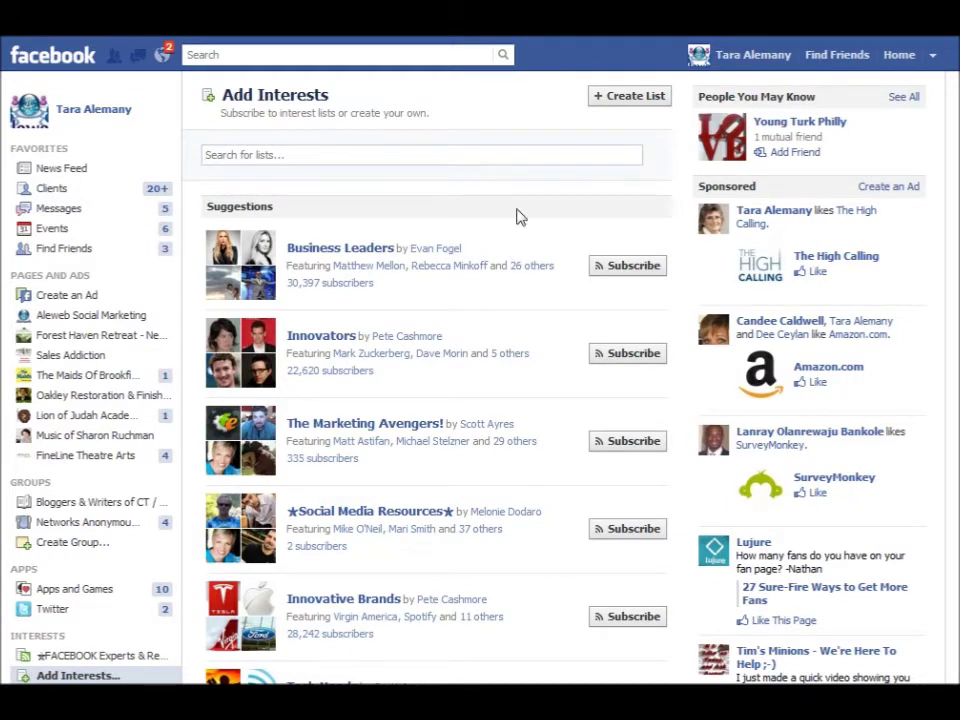
click(621, 107)
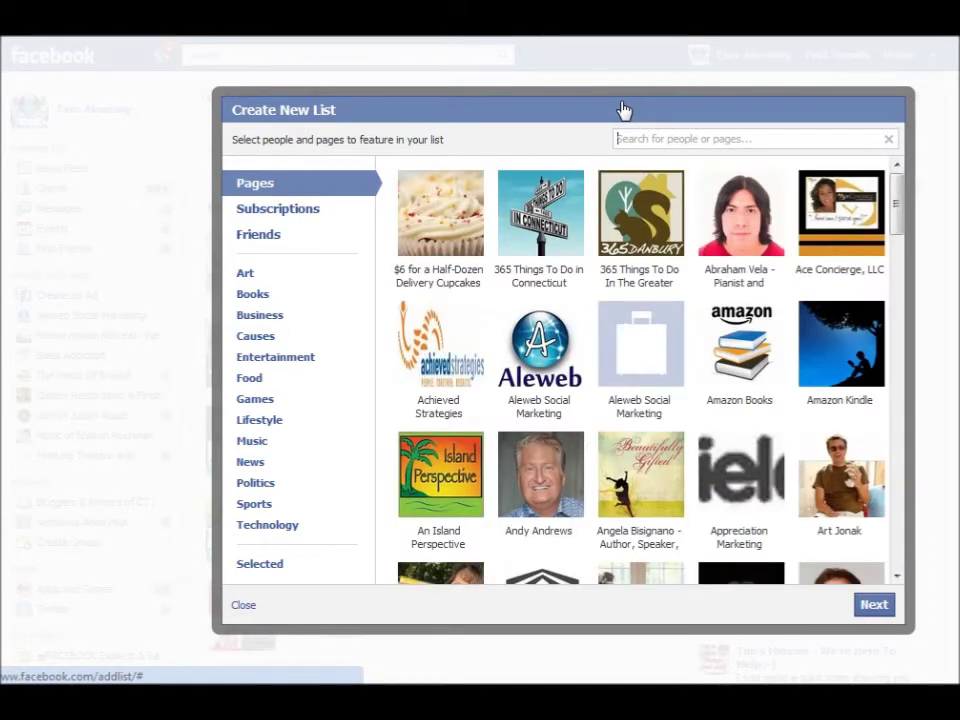
click(540, 418)
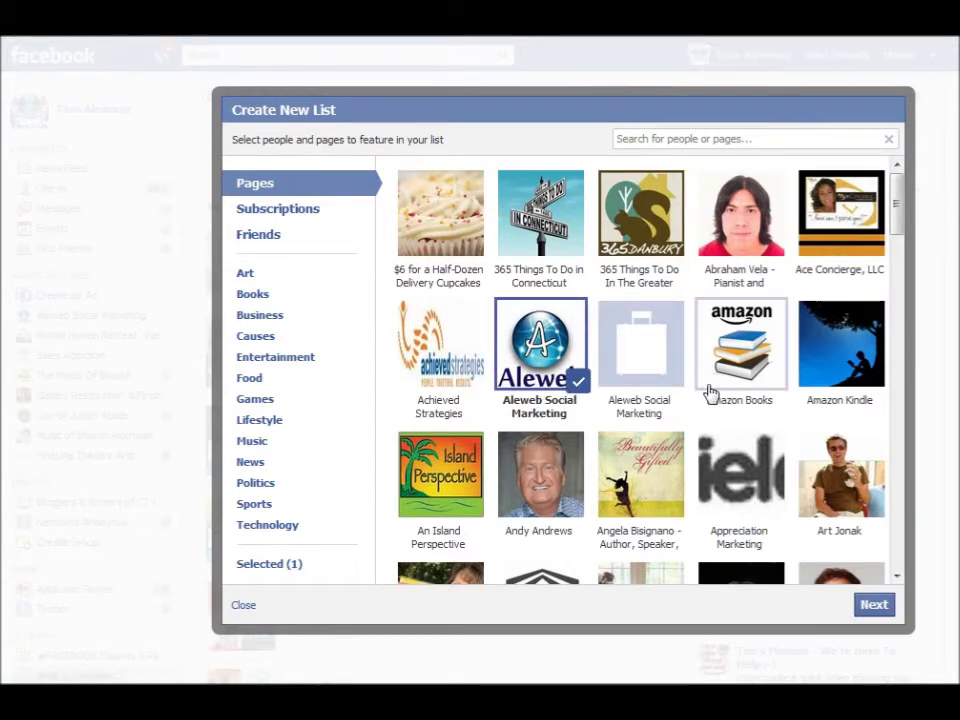
click(755, 372)
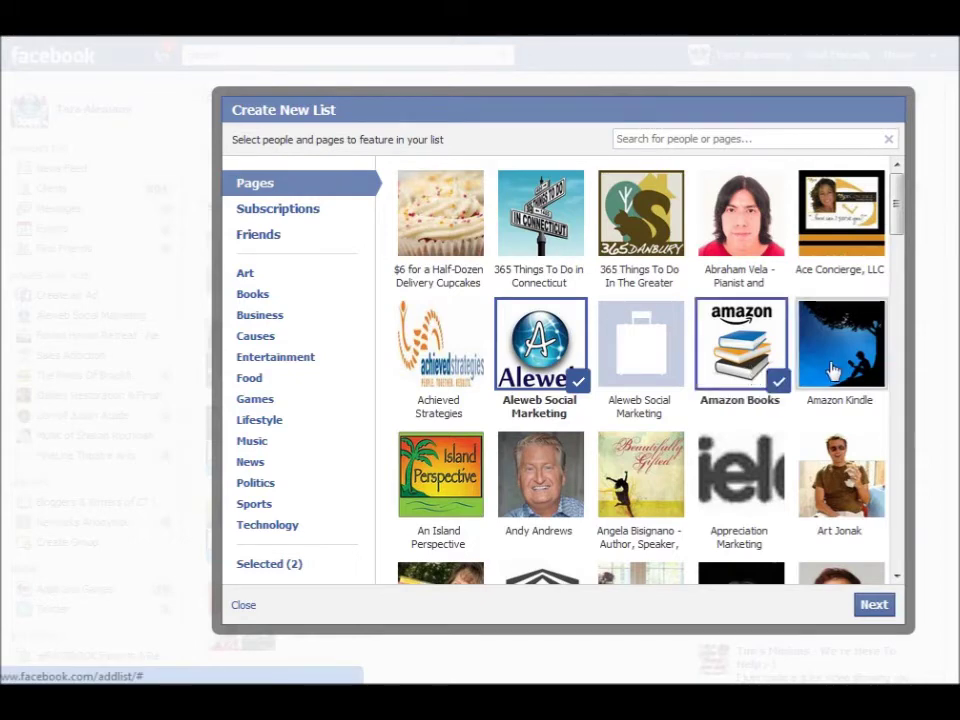
click(832, 371)
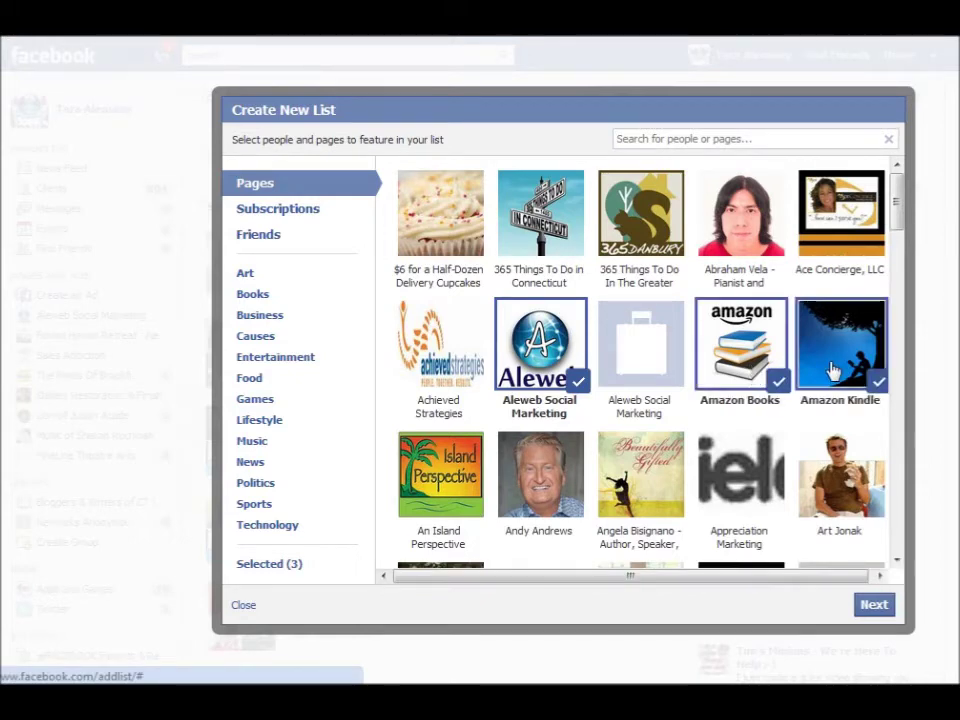
Add the "Beautifully Gifted" author page, AuthorHouse and Author Marketing Experts, Inc. to the new list's selected pages
click(896, 561)
click(896, 562)
click(896, 562)
click(896, 562)
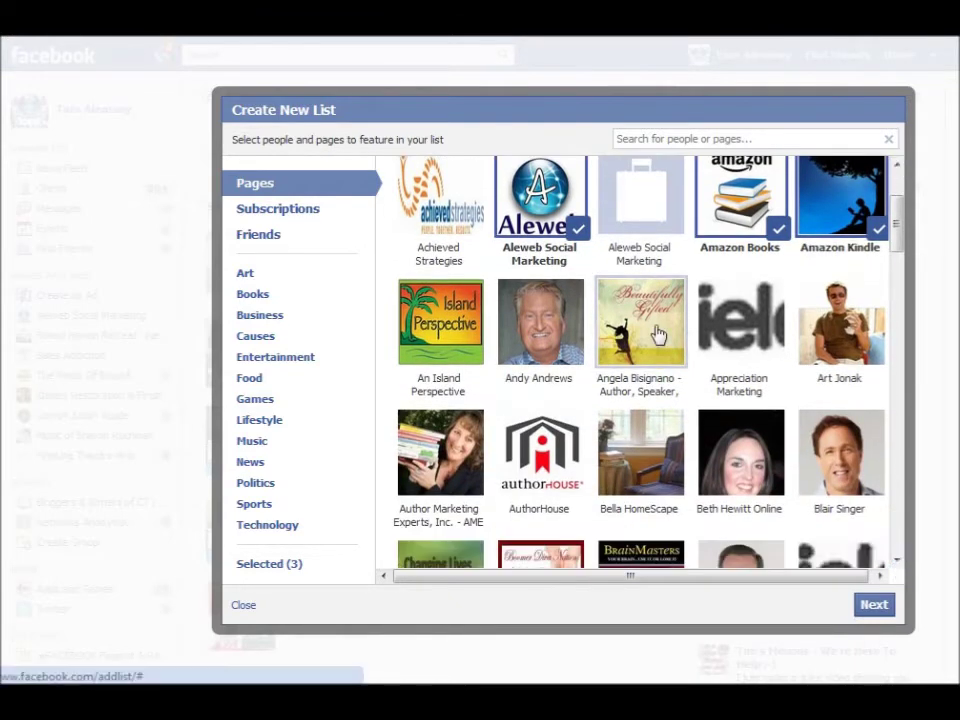
click(659, 334)
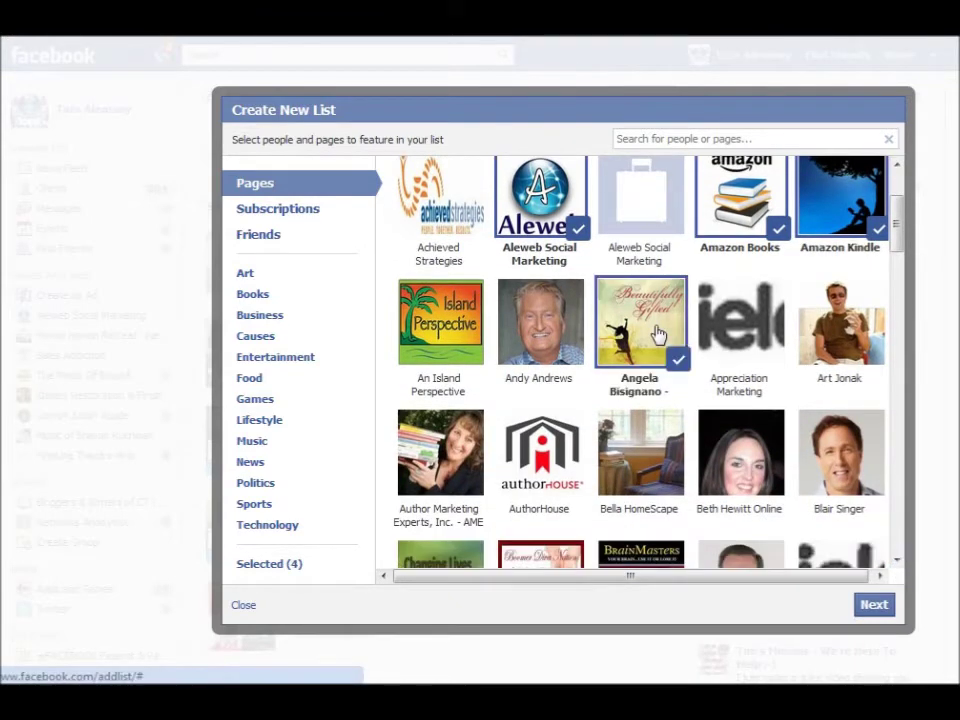
click(566, 476)
click(476, 472)
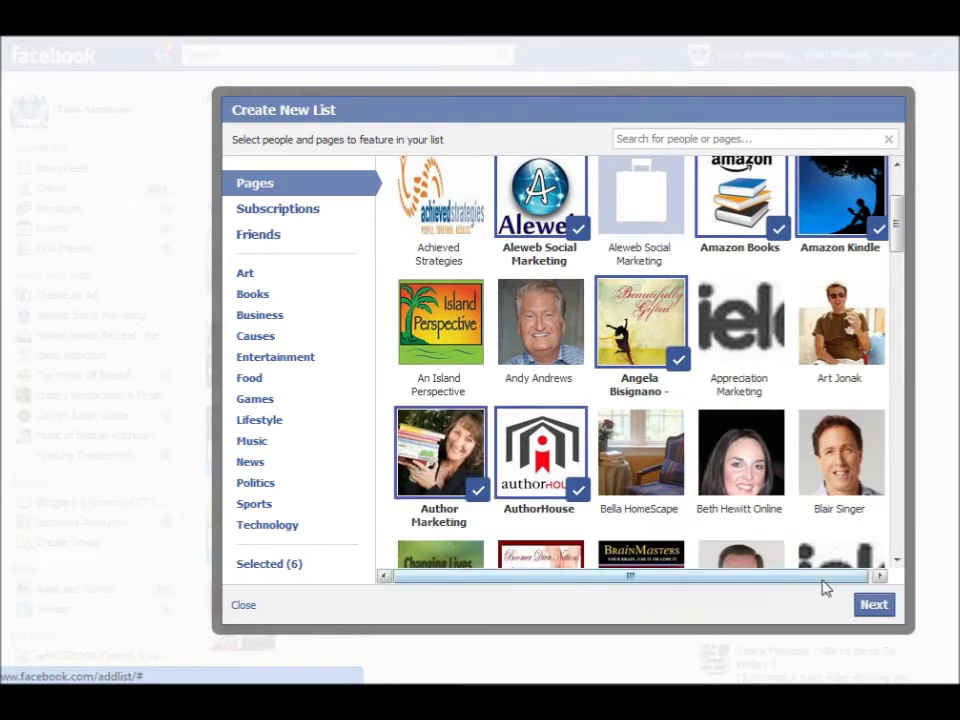
Find the Content Rules page among the liked pages and select it for the new list
click(896, 562)
click(896, 562)
click(896, 562)
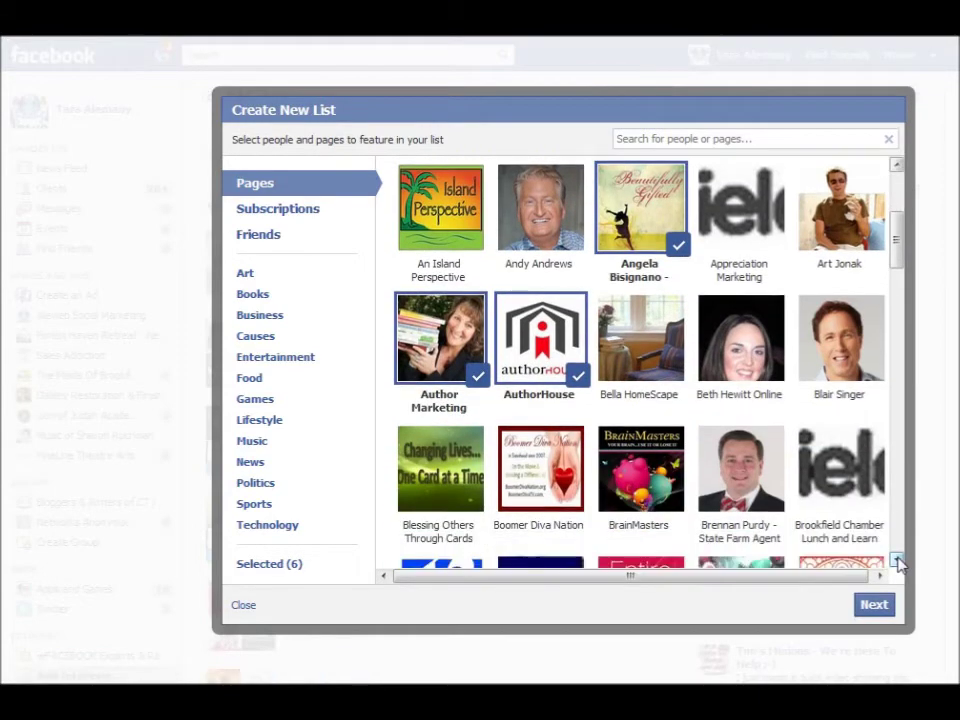
click(896, 562)
click(896, 562)
click(896, 562)
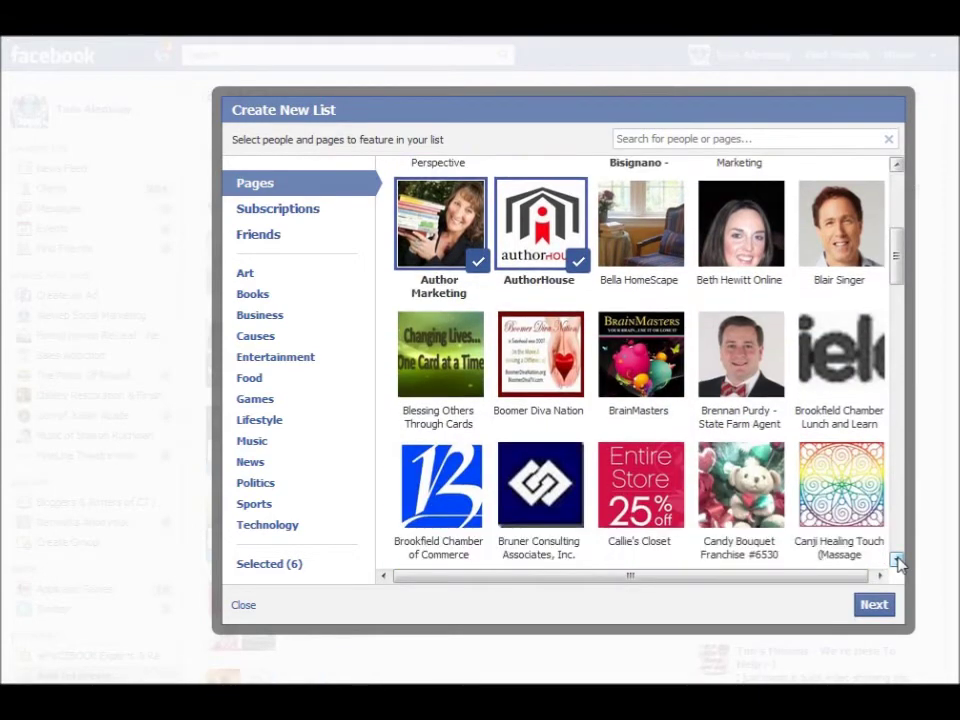
click(896, 562)
click(896, 562)
click(896, 562)
click(896, 562)
click(896, 562)
click(896, 562)
click(896, 562)
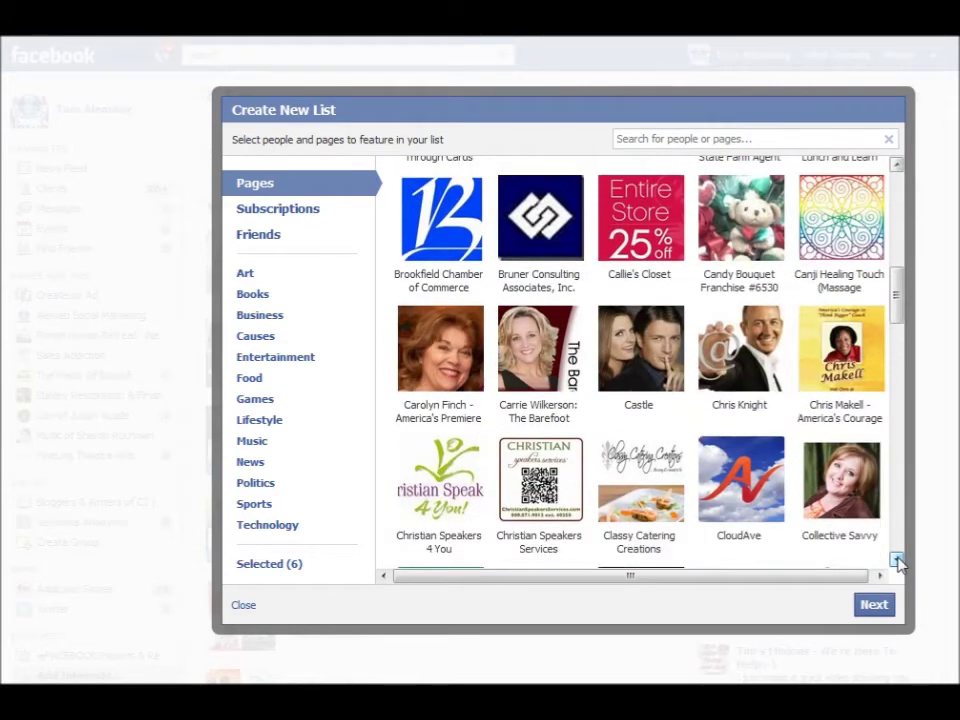
click(896, 562)
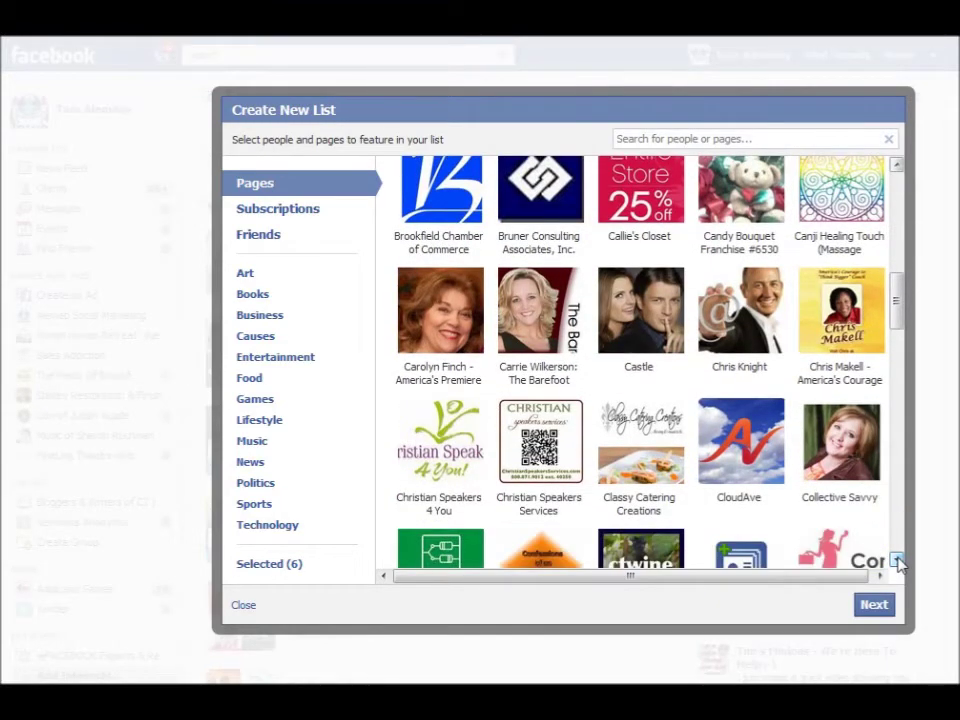
click(896, 562)
click(896, 562)
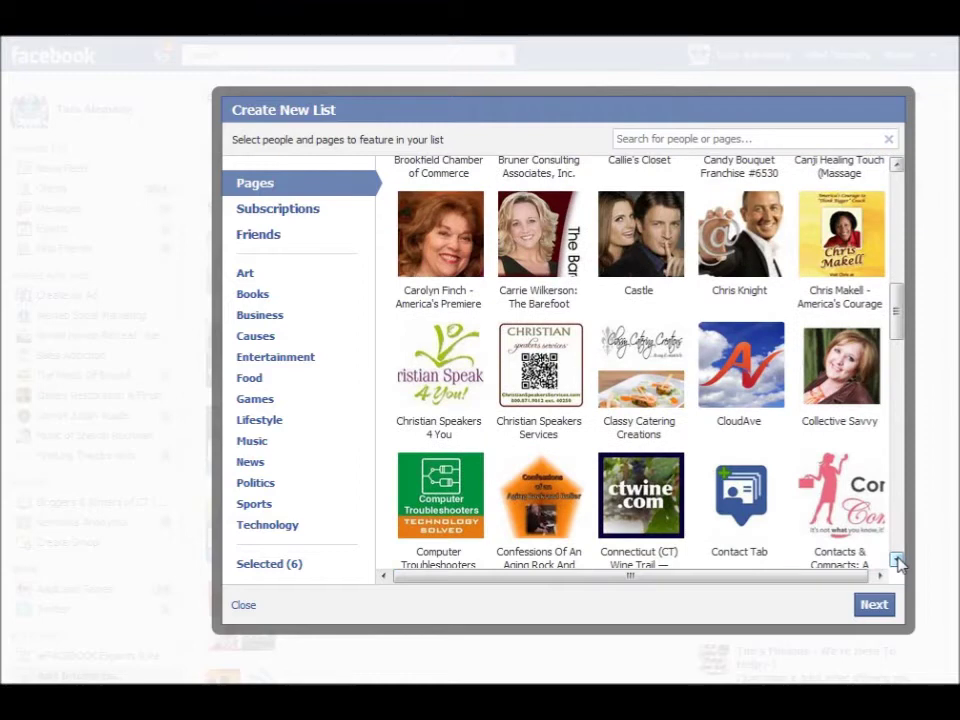
click(896, 562)
click(896, 562)
click(896, 562)
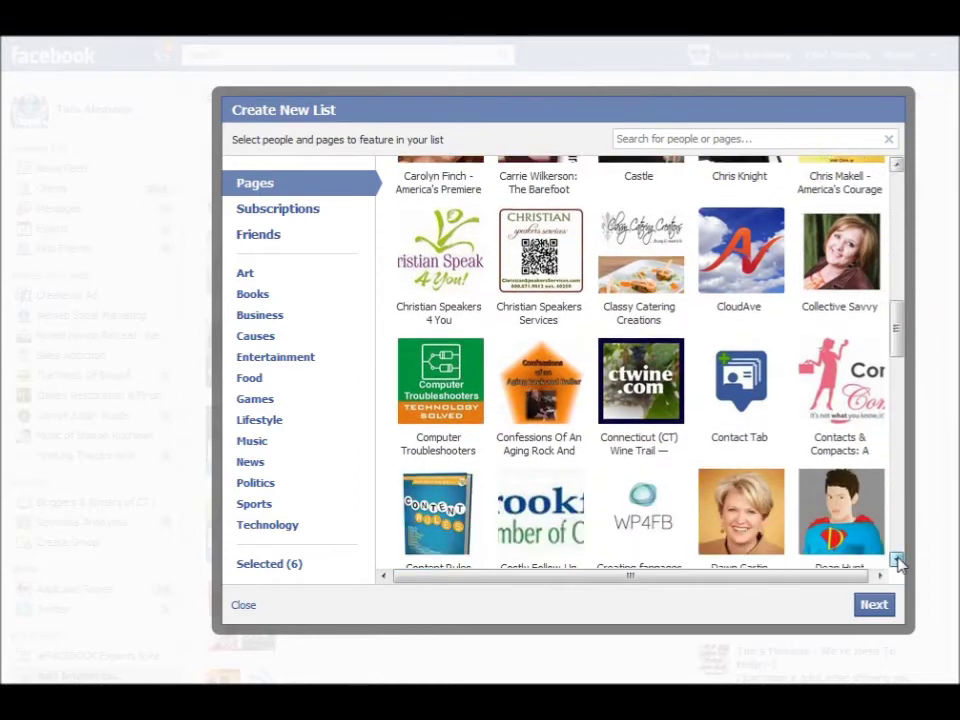
click(896, 562)
click(896, 562)
click(896, 562)
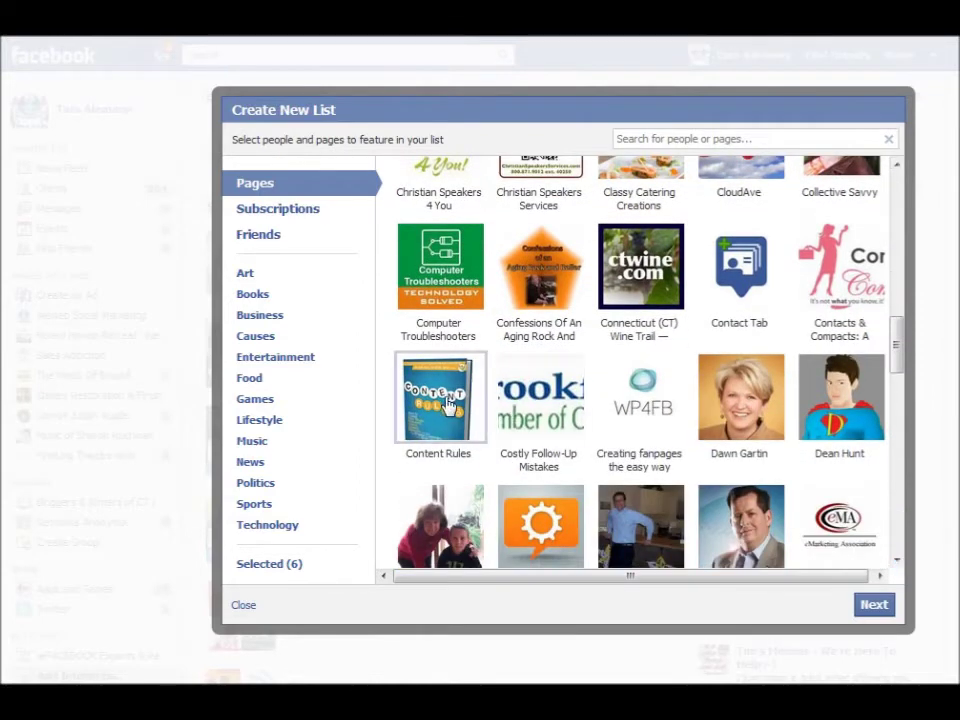
Look through the liked pages that follow Content Rules for further candidates for the list
click(897, 563)
click(897, 563)
click(897, 563)
click(897, 563)
click(897, 563)
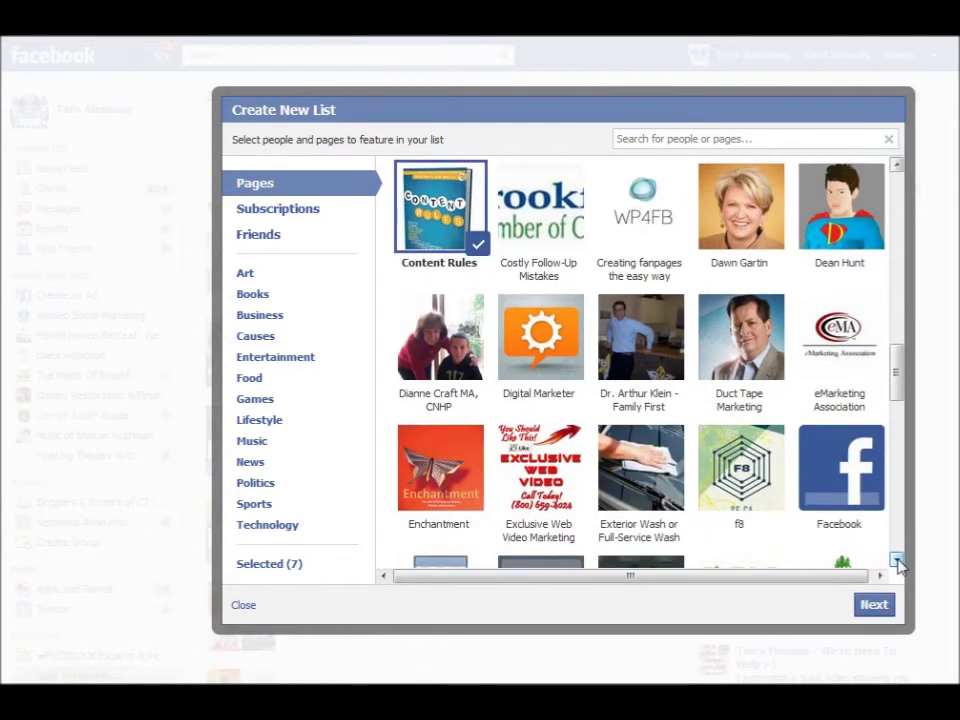
click(897, 563)
click(897, 563)
click(897, 563)
click(897, 563)
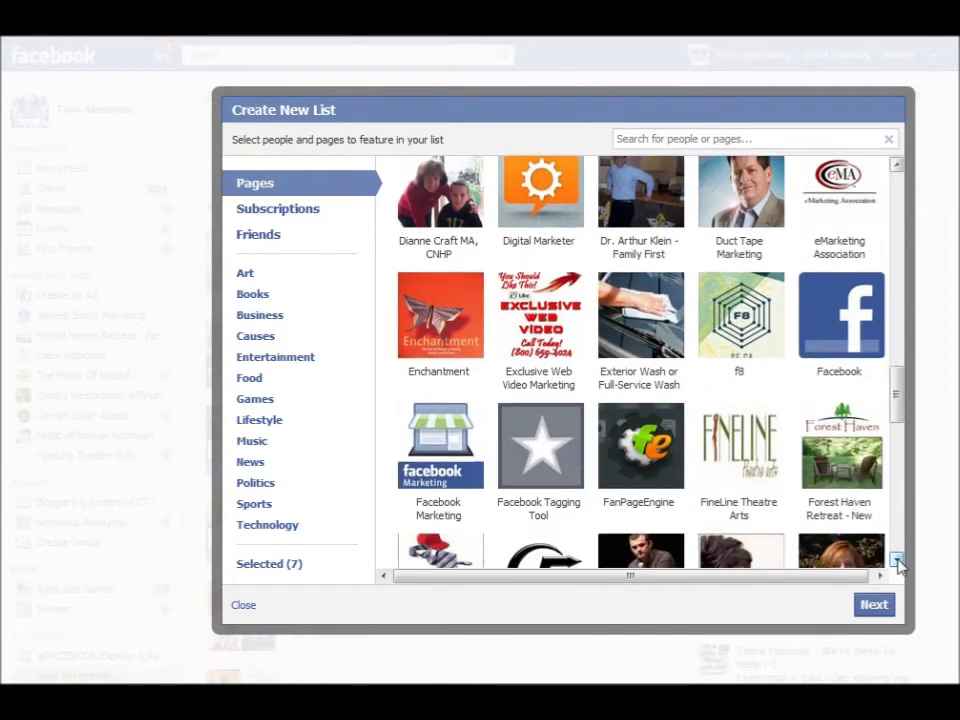
click(897, 563)
click(897, 563)
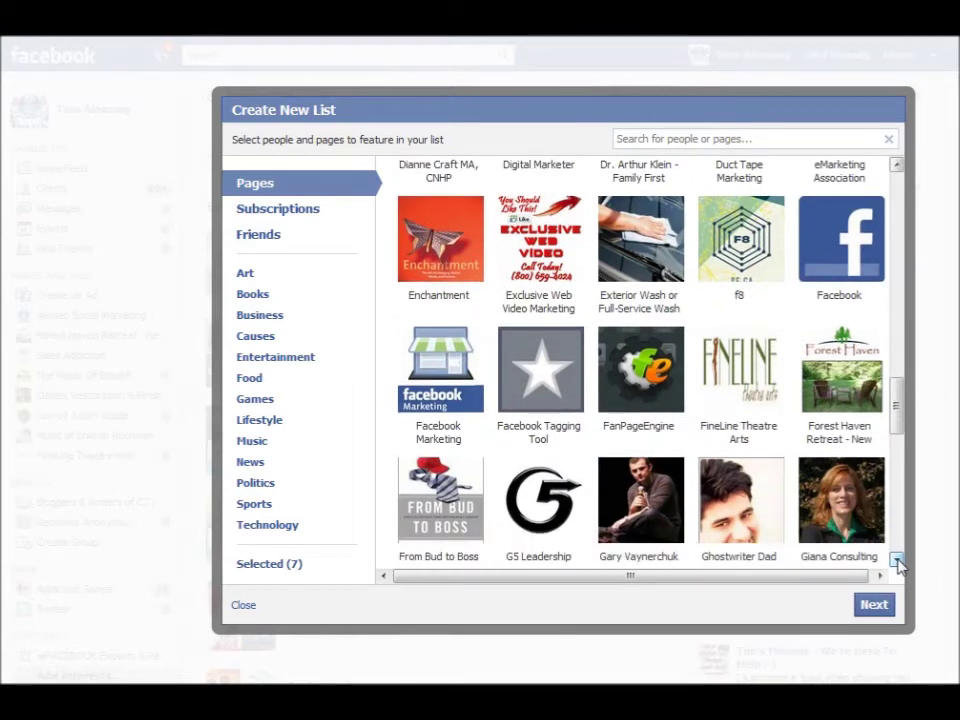
Check the subscriptions, and among the friends select the red-haired woman pictured against a blue background for the new list
click(272, 212)
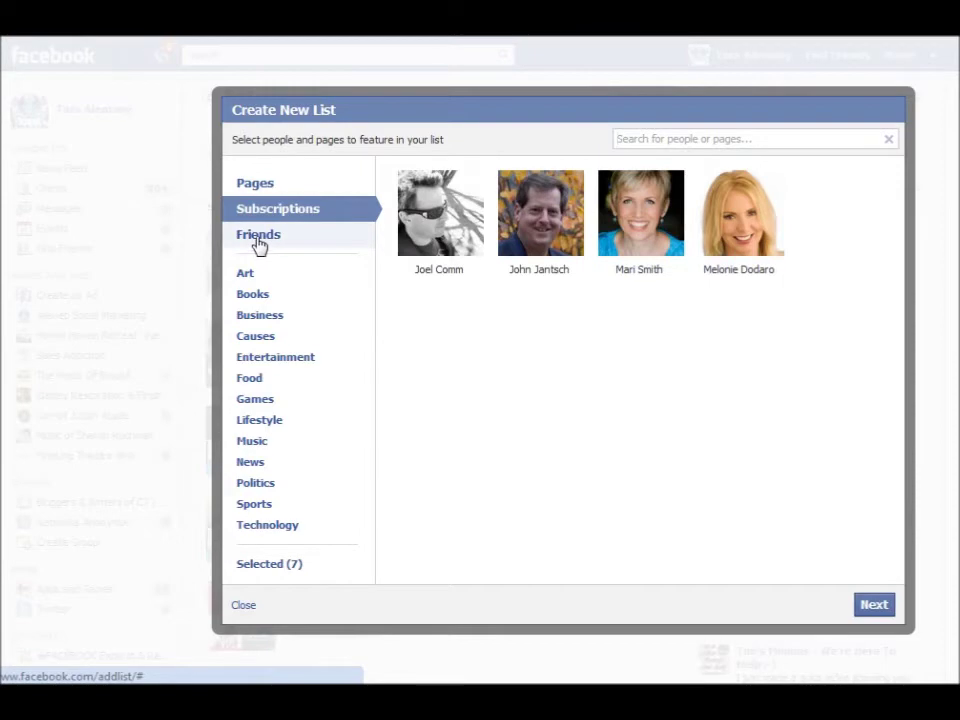
click(258, 240)
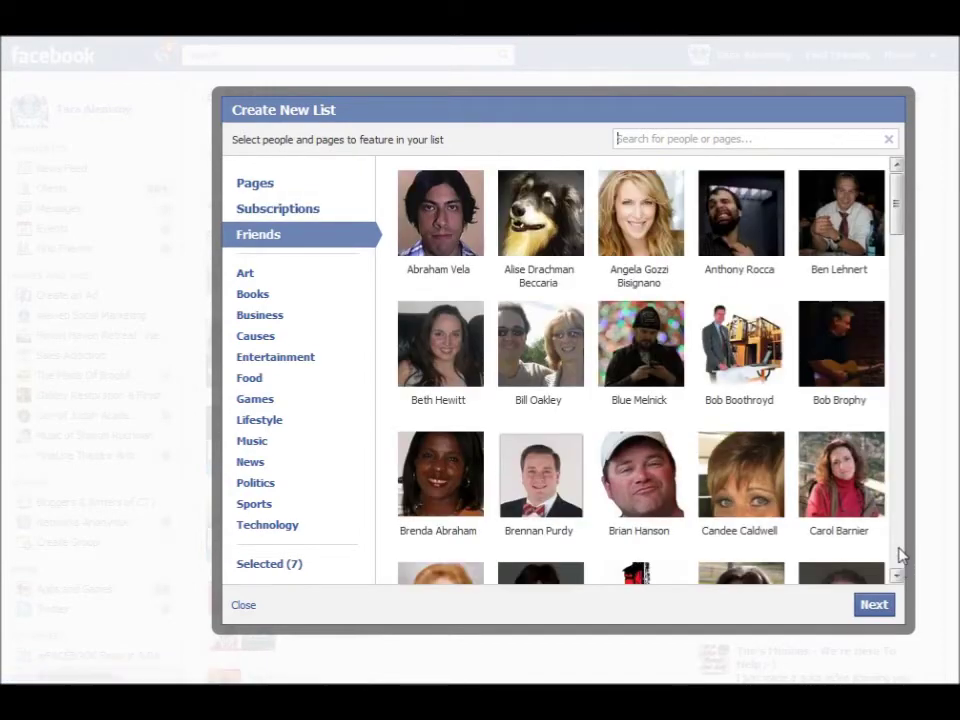
scroll(899, 556, down, 3)
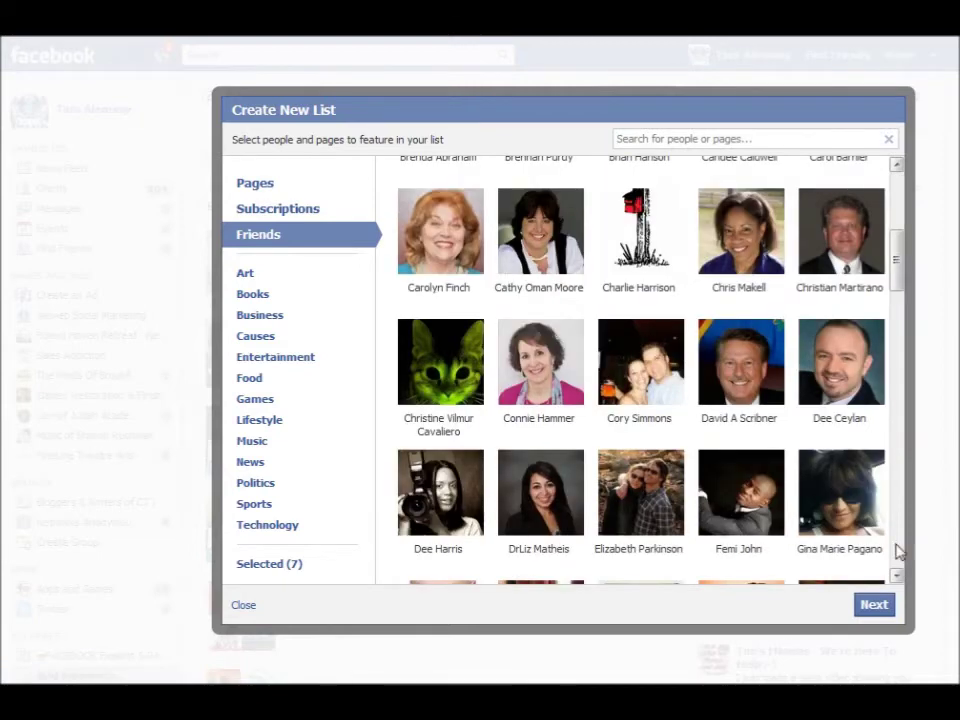
click(439, 240)
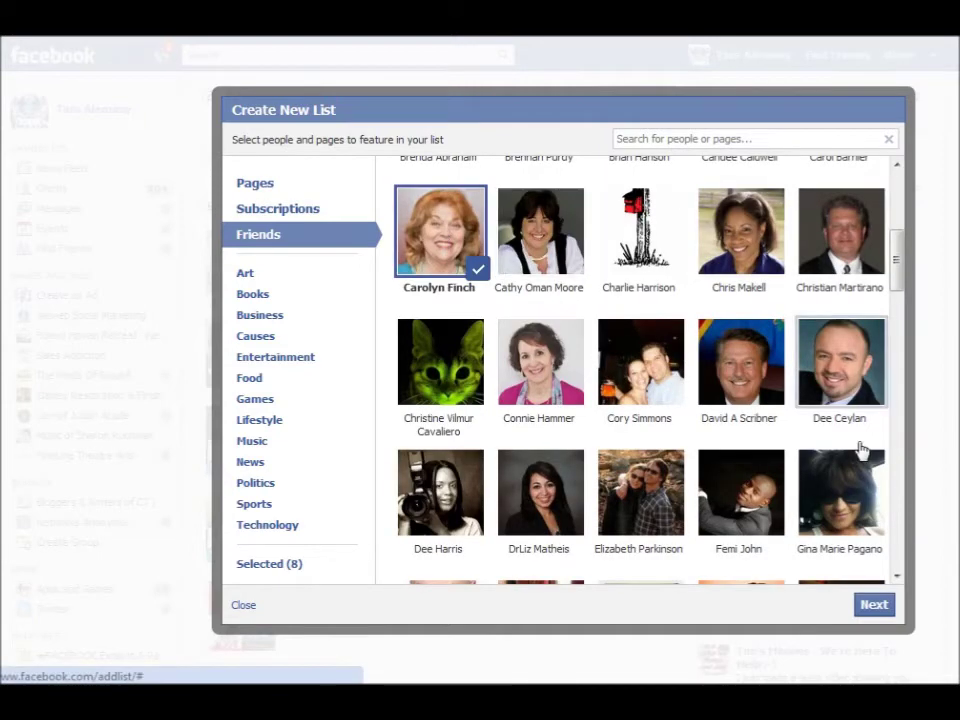
Find the account owner's own personal profile among the remaining friends and select it for the new list
click(897, 580)
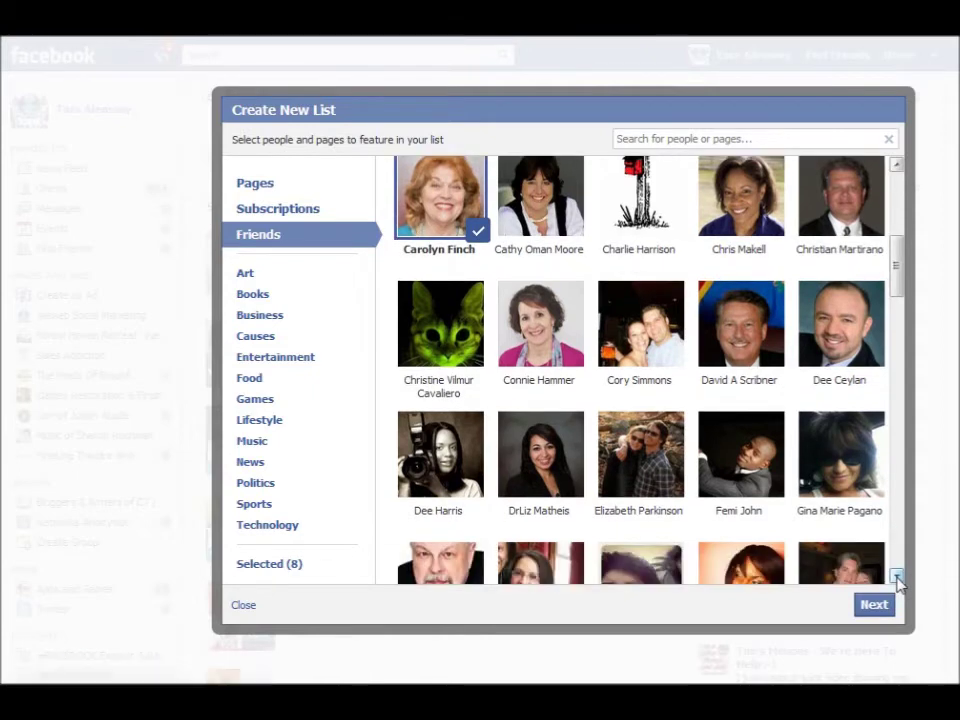
click(897, 580)
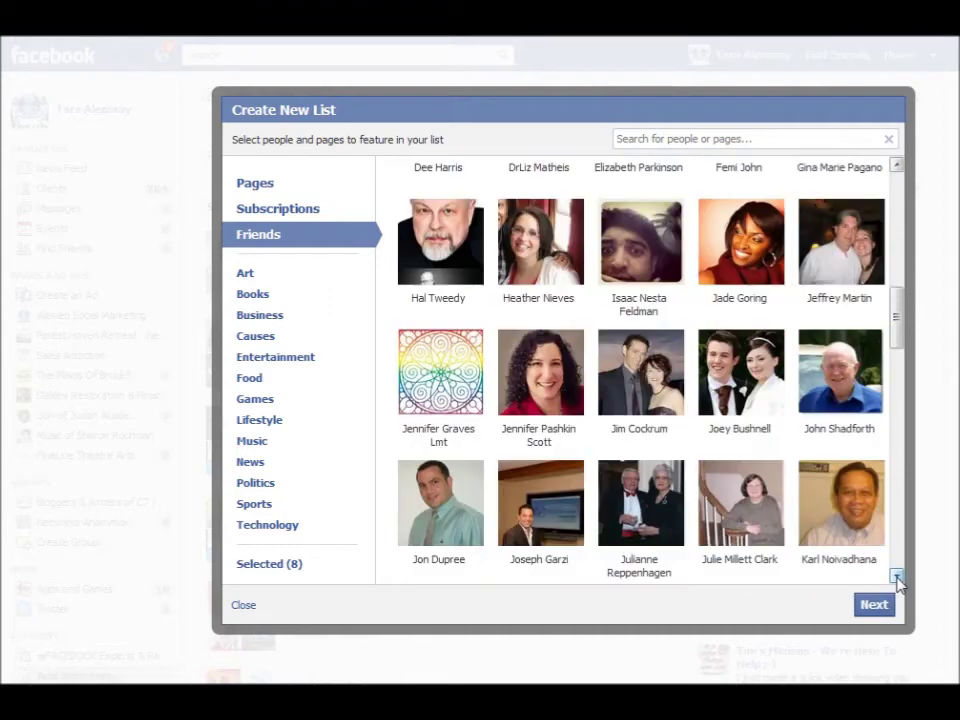
click(897, 580)
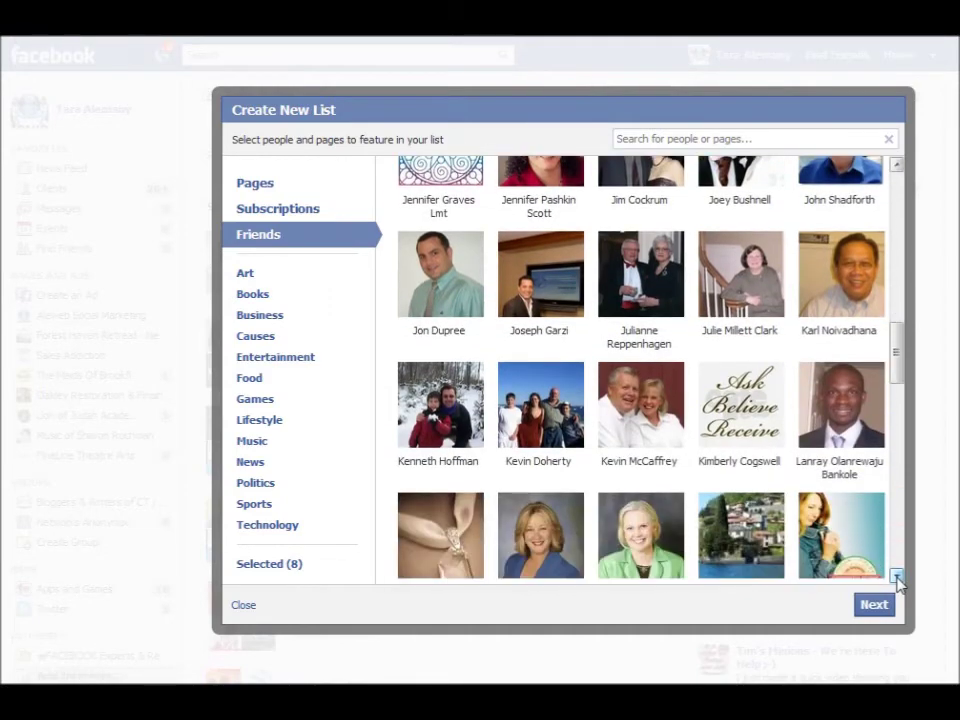
click(897, 580)
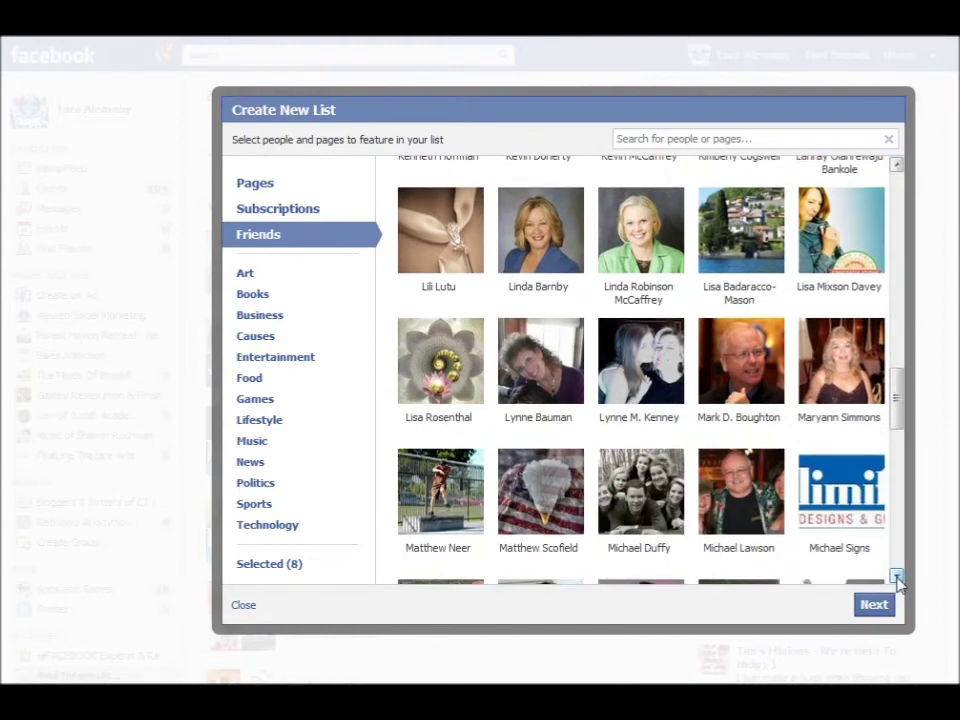
click(897, 580)
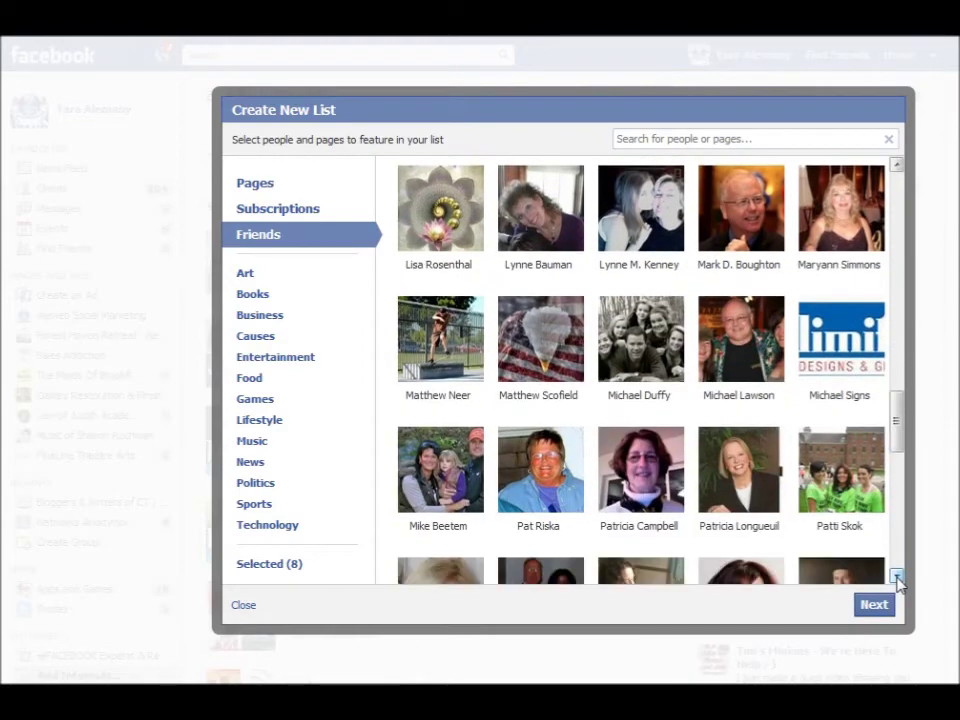
click(897, 580)
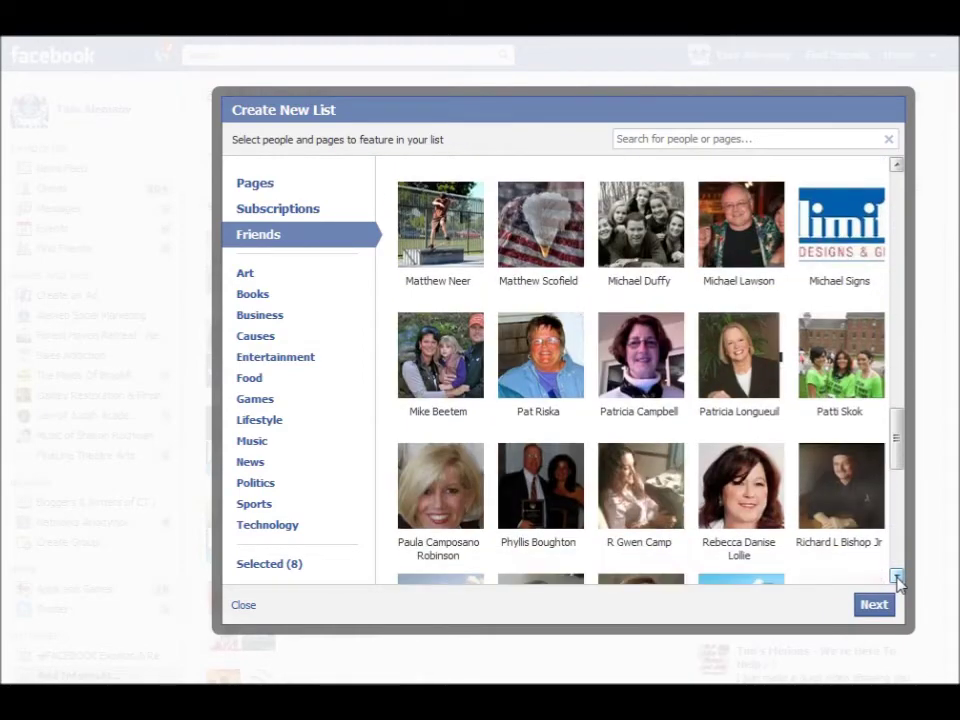
click(897, 578)
click(897, 580)
click(897, 580)
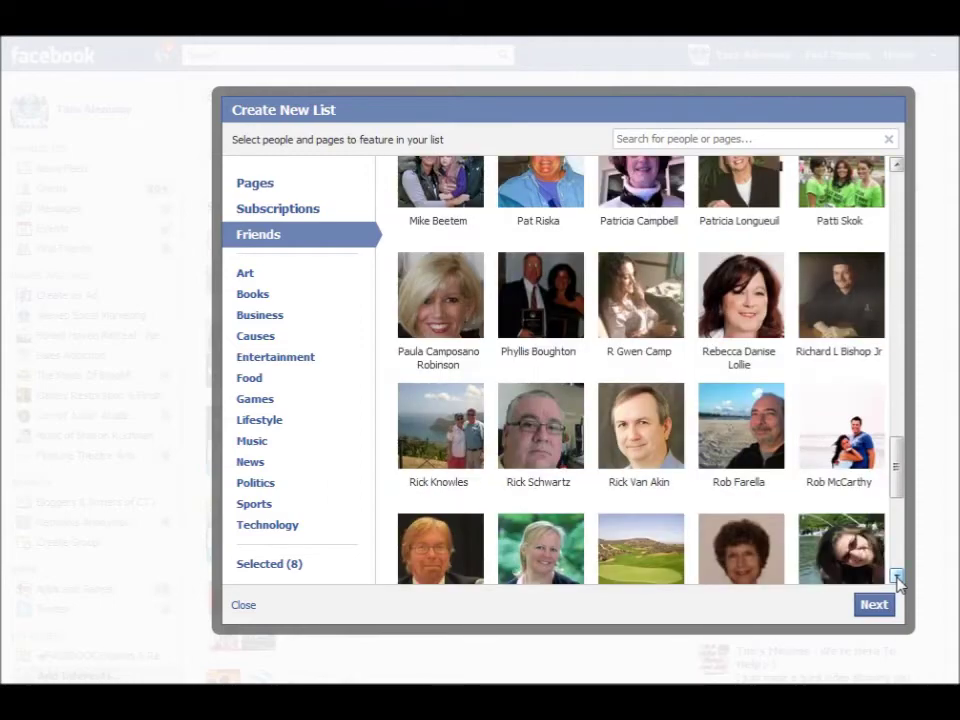
click(897, 580)
click(897, 580)
click(897, 580)
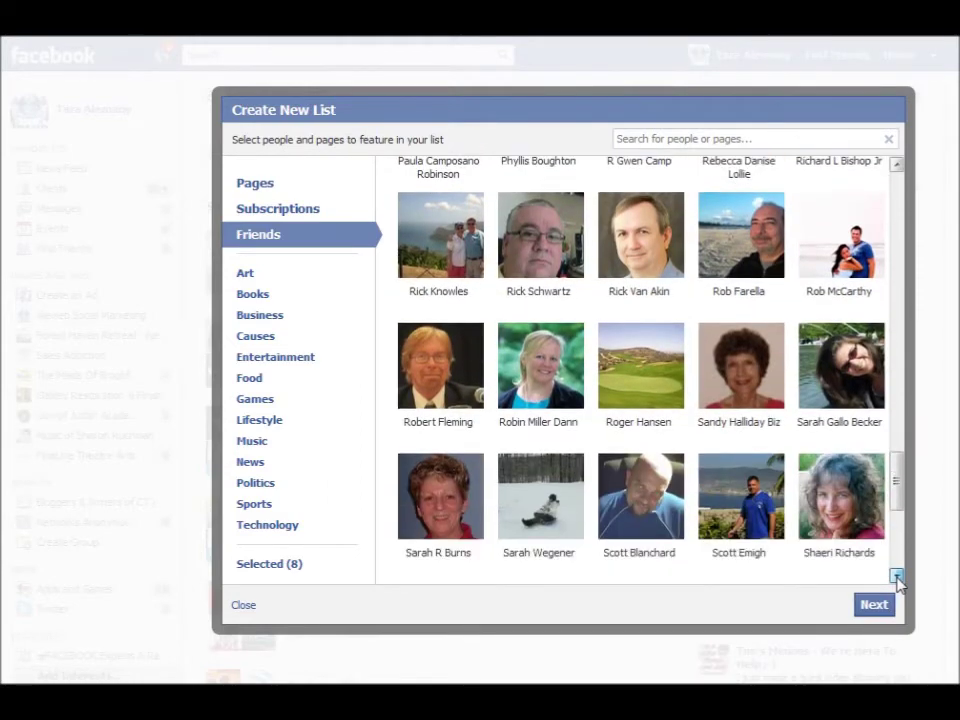
click(897, 580)
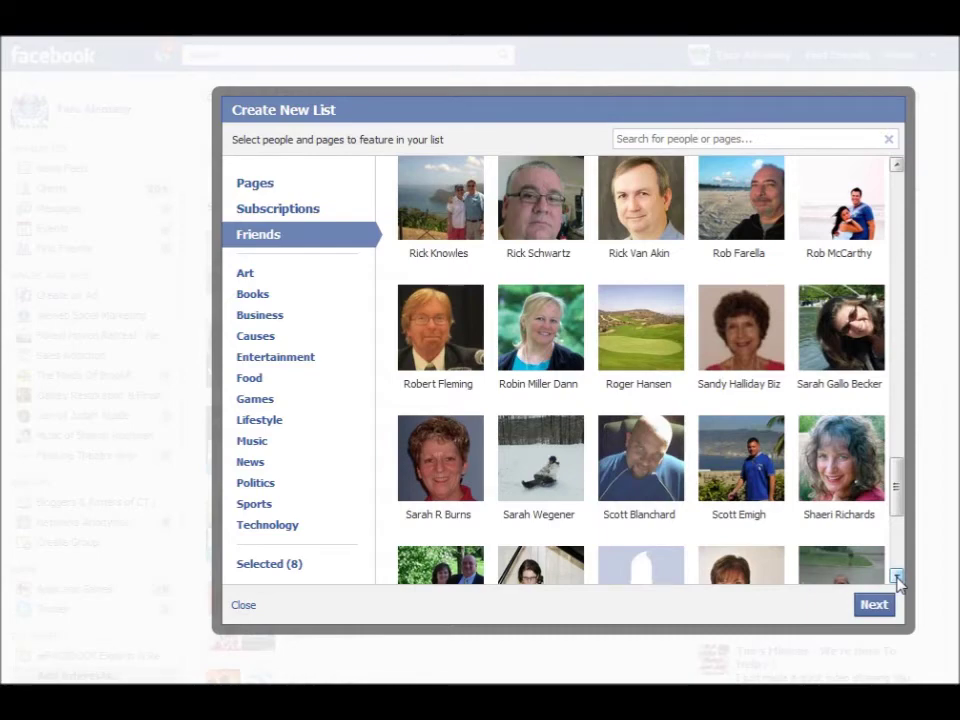
click(897, 580)
click(897, 580)
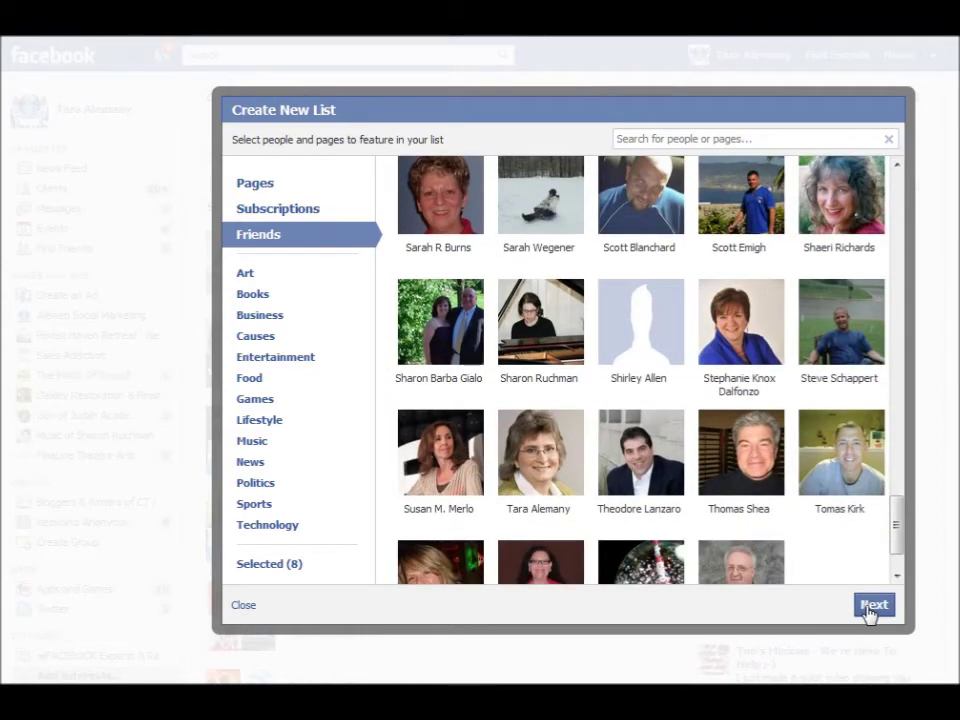
click(525, 476)
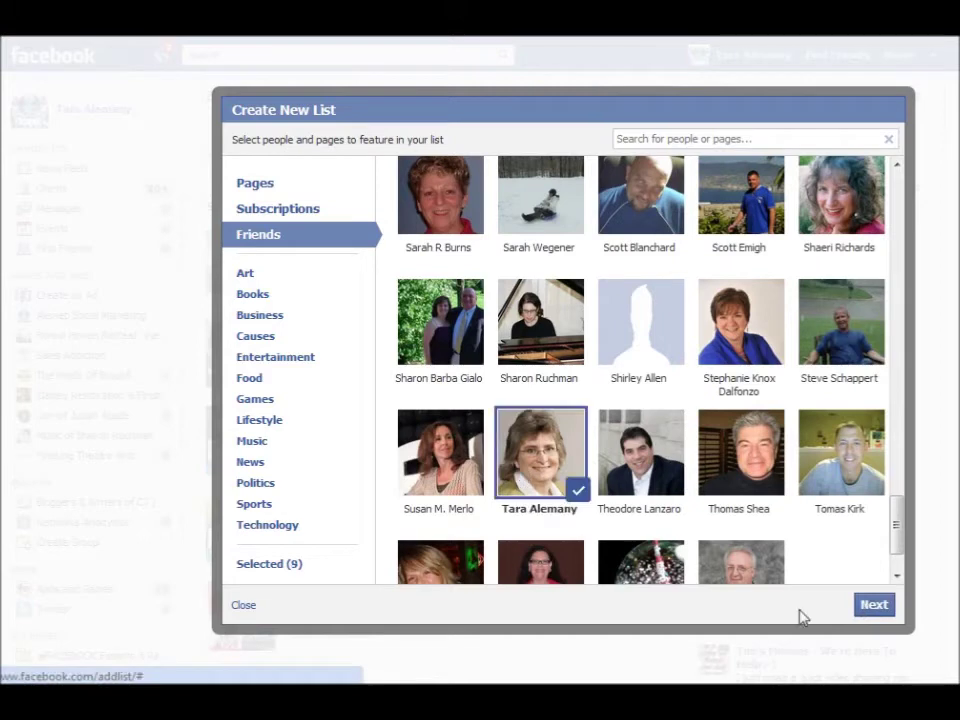
Create the list as public under the name "Author Marketing Resources" and add it to the favorites
click(866, 605)
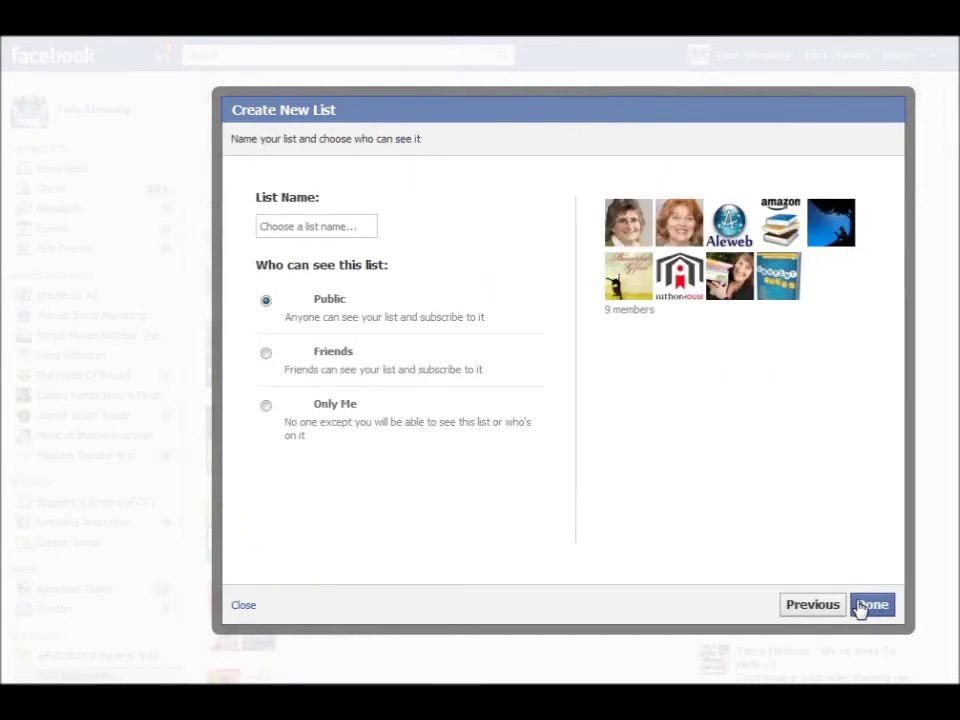
click(322, 226)
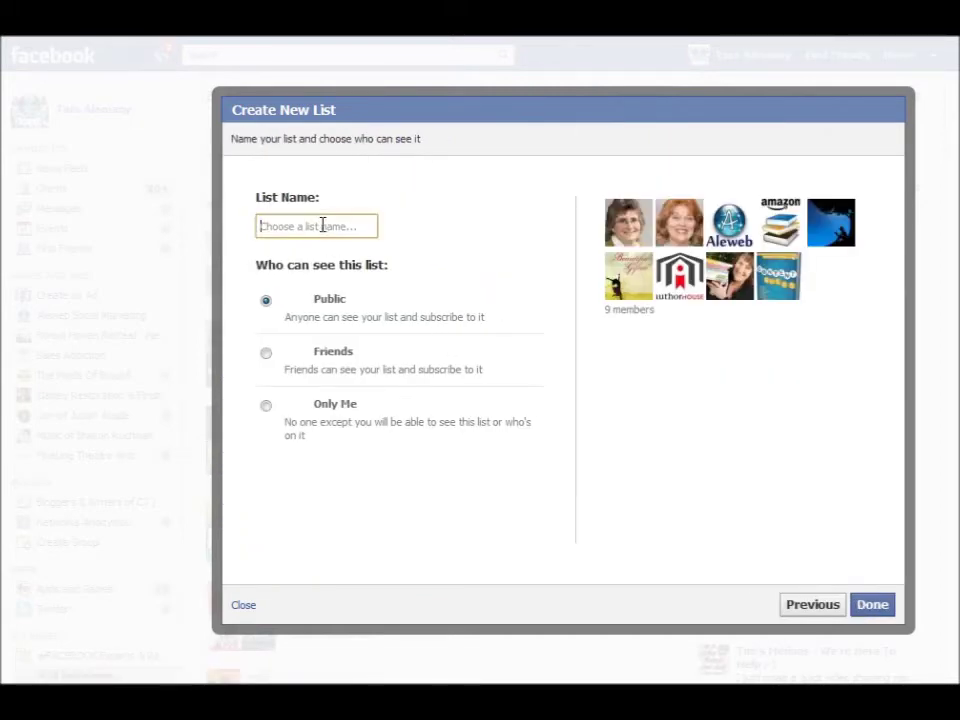
text(Author Ma)
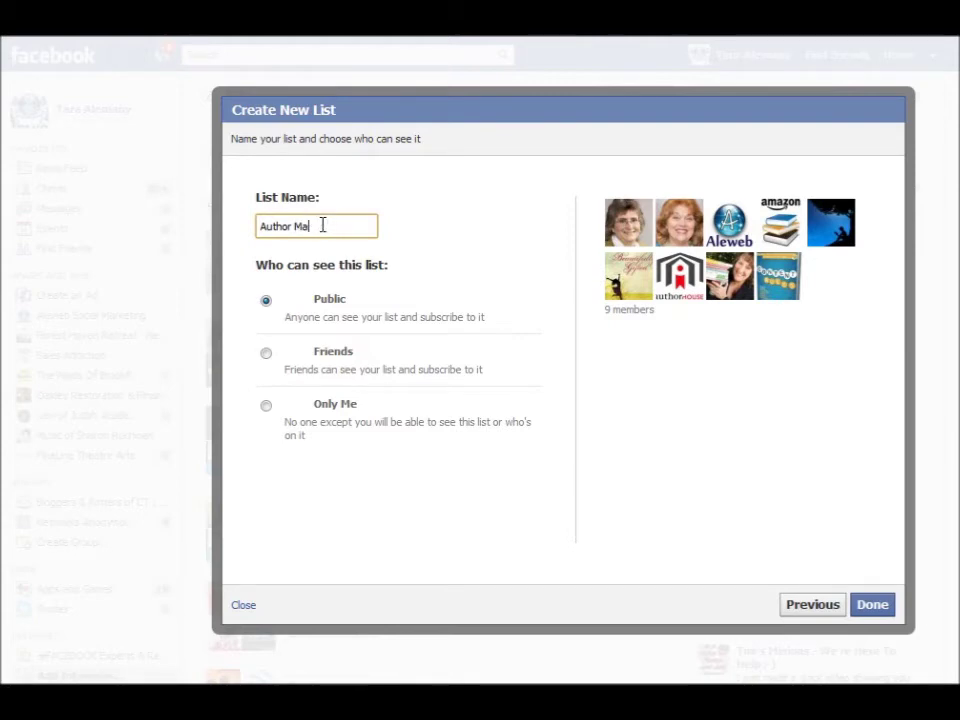
text(rketing Resources)
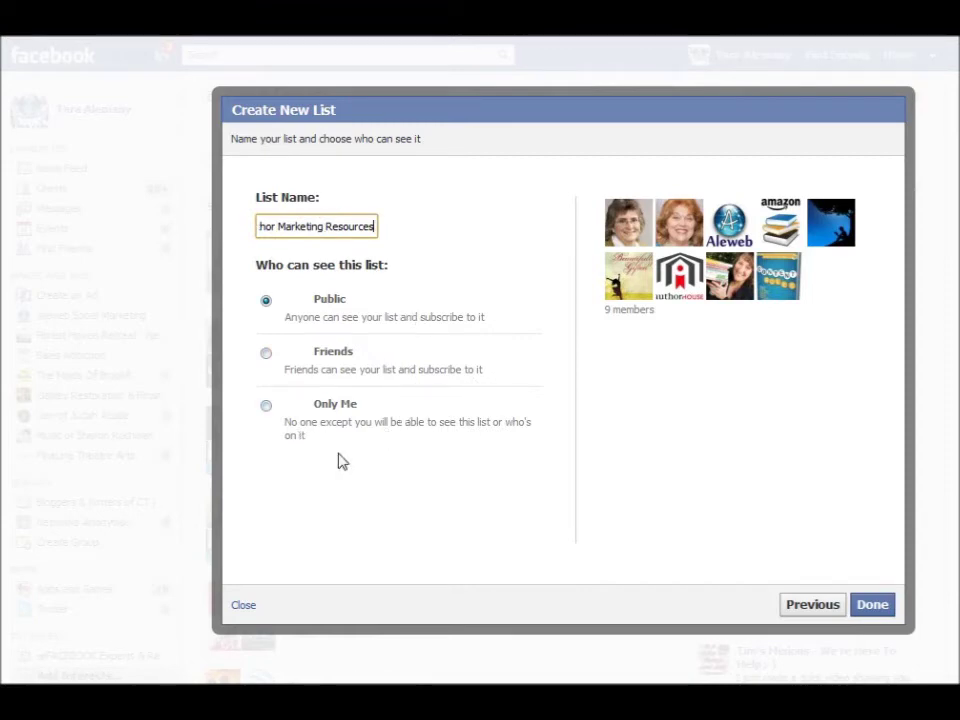
click(874, 606)
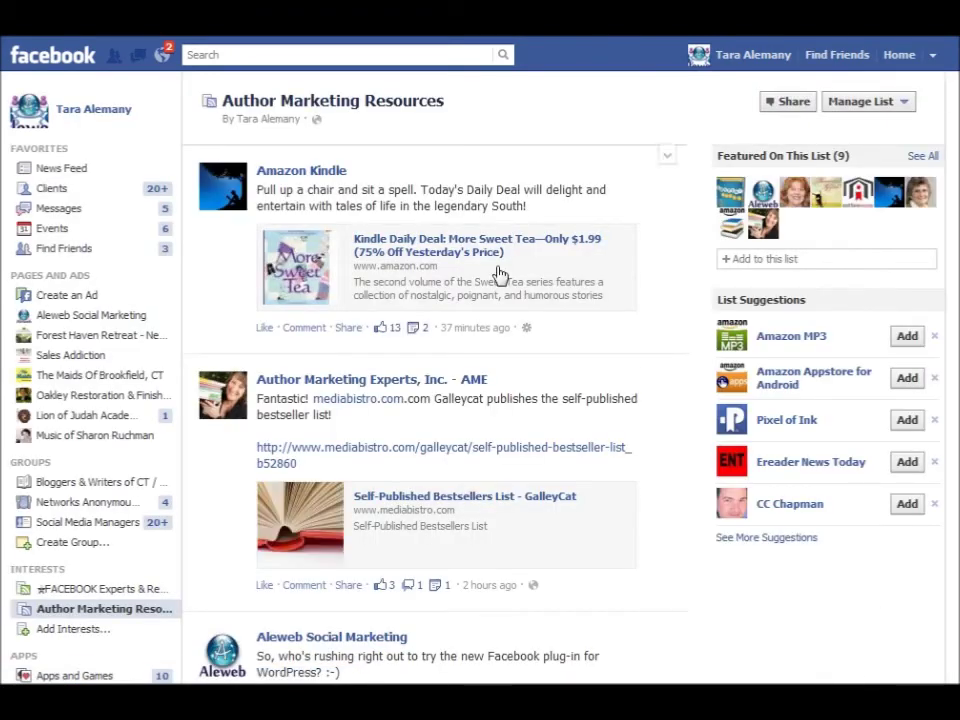
click(6, 611)
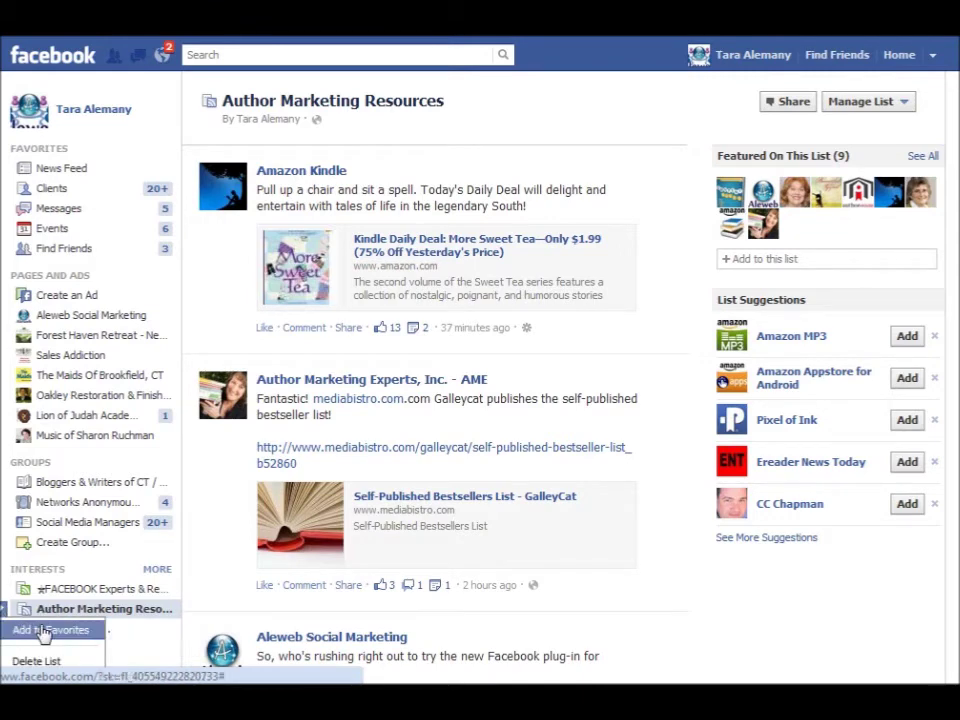
click(45, 632)
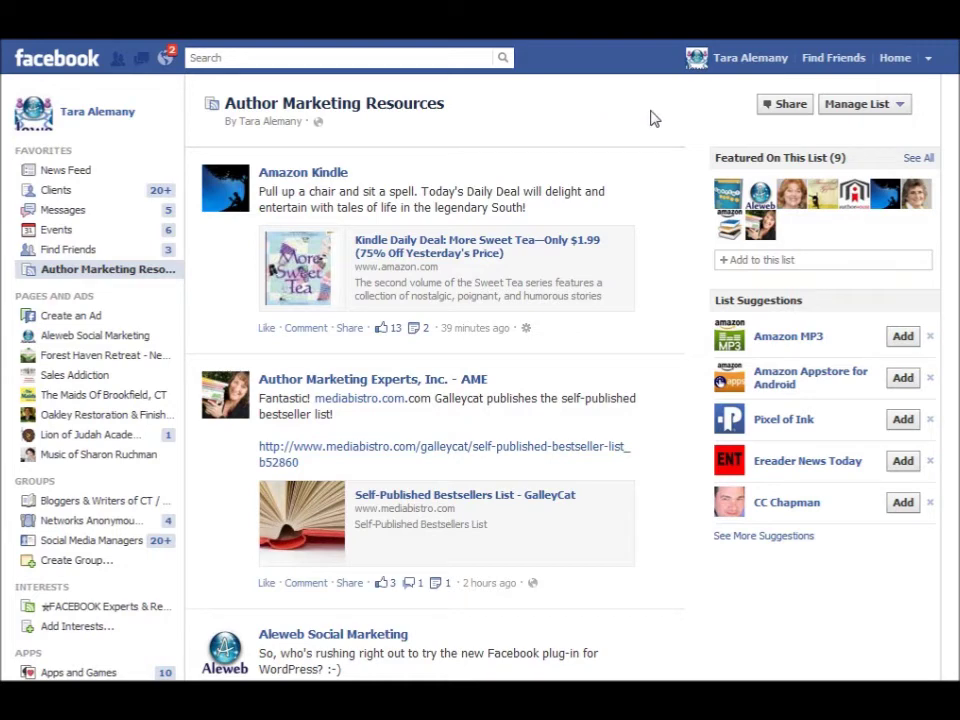
Exclude Games, Other Activity, and Comments and Likes from the update types shown in the Author Marketing Resources list
click(893, 105)
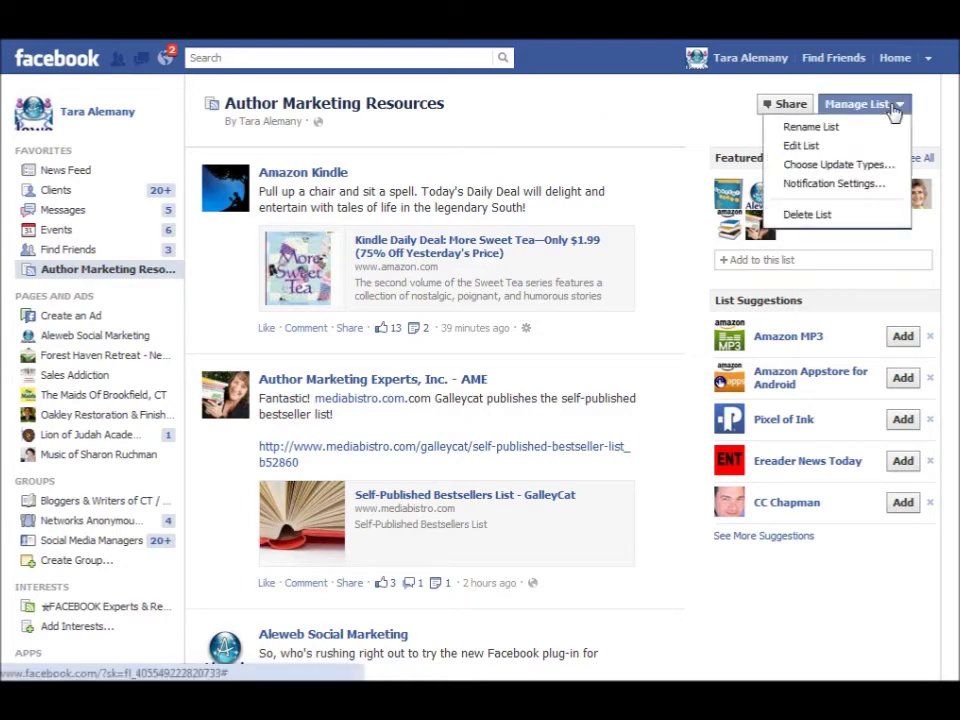
click(872, 168)
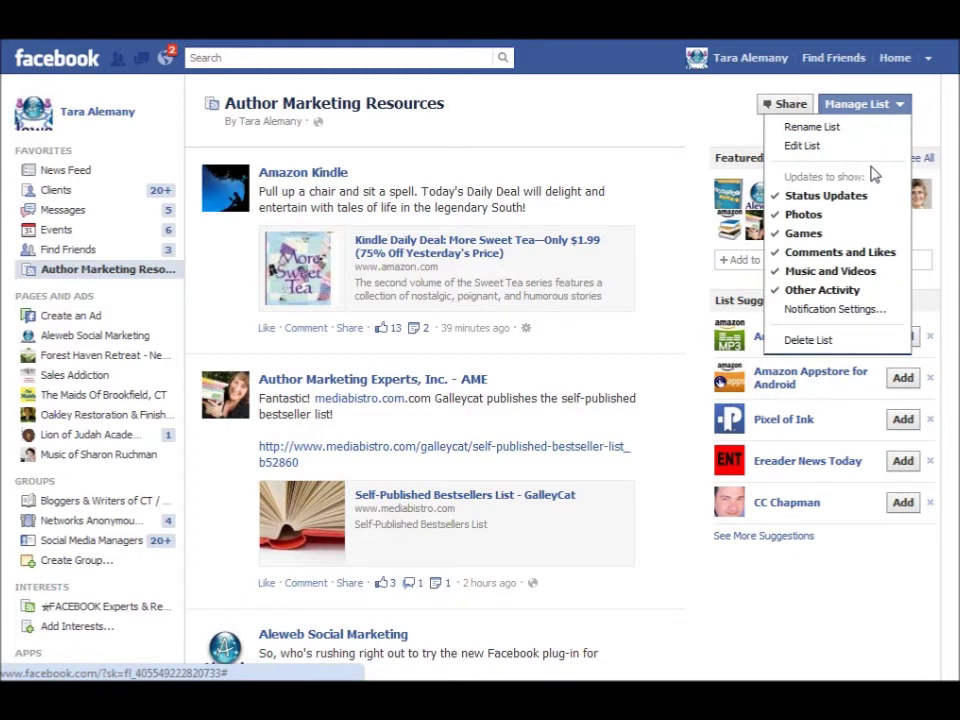
click(803, 236)
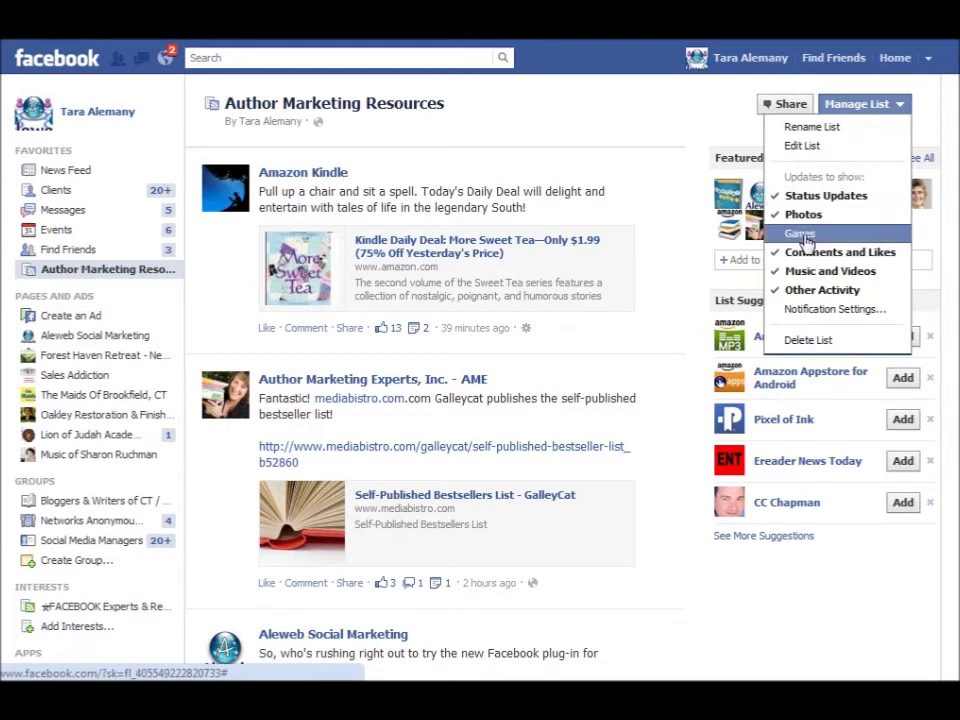
click(821, 297)
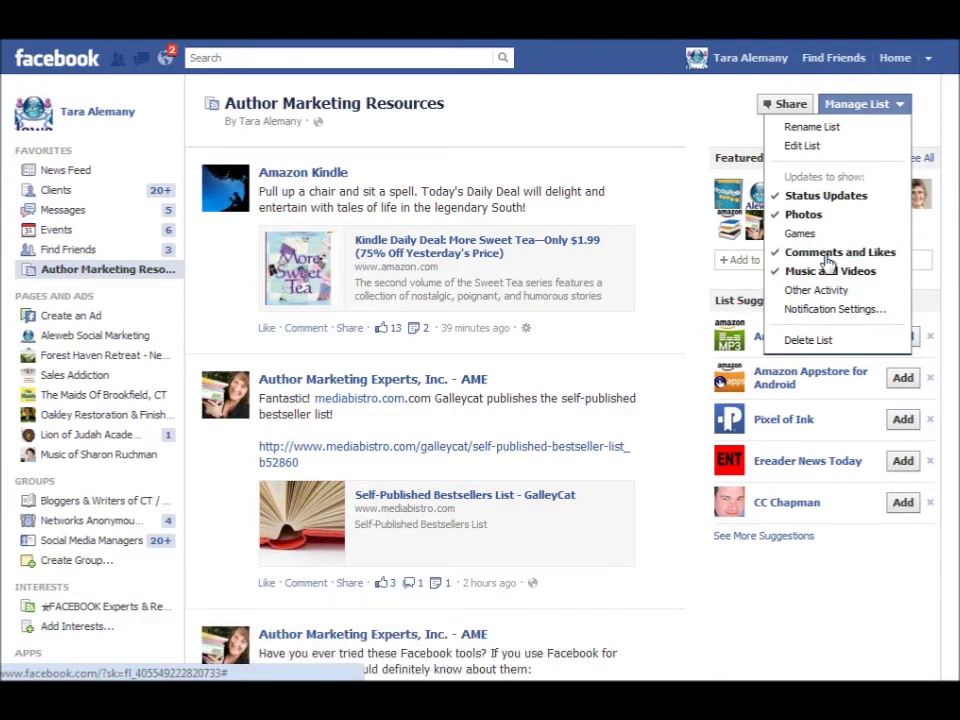
click(828, 259)
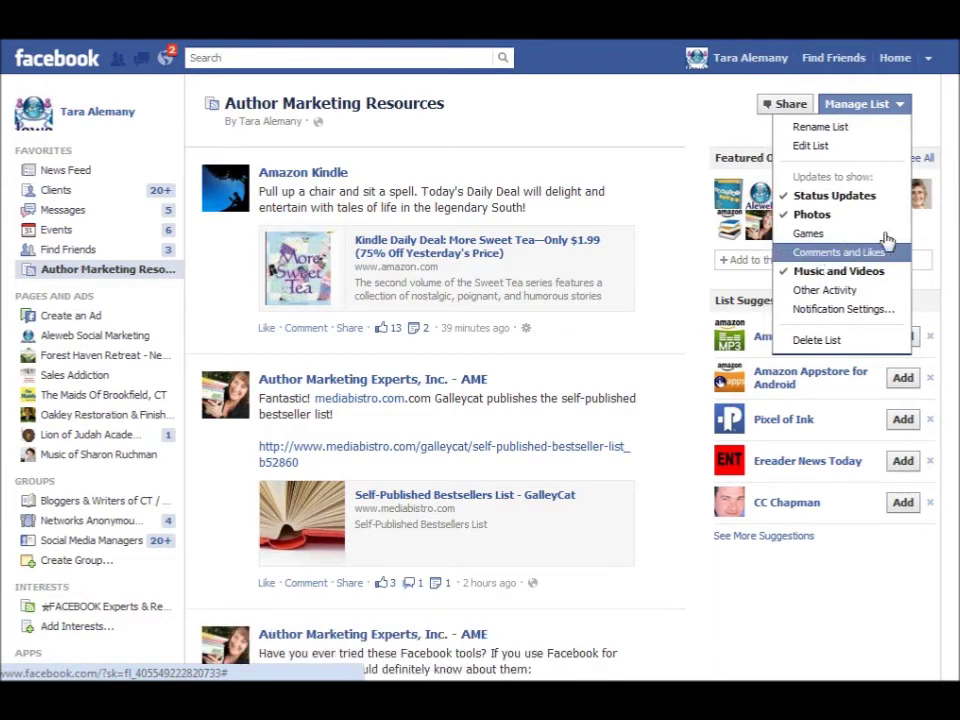
click(871, 215)
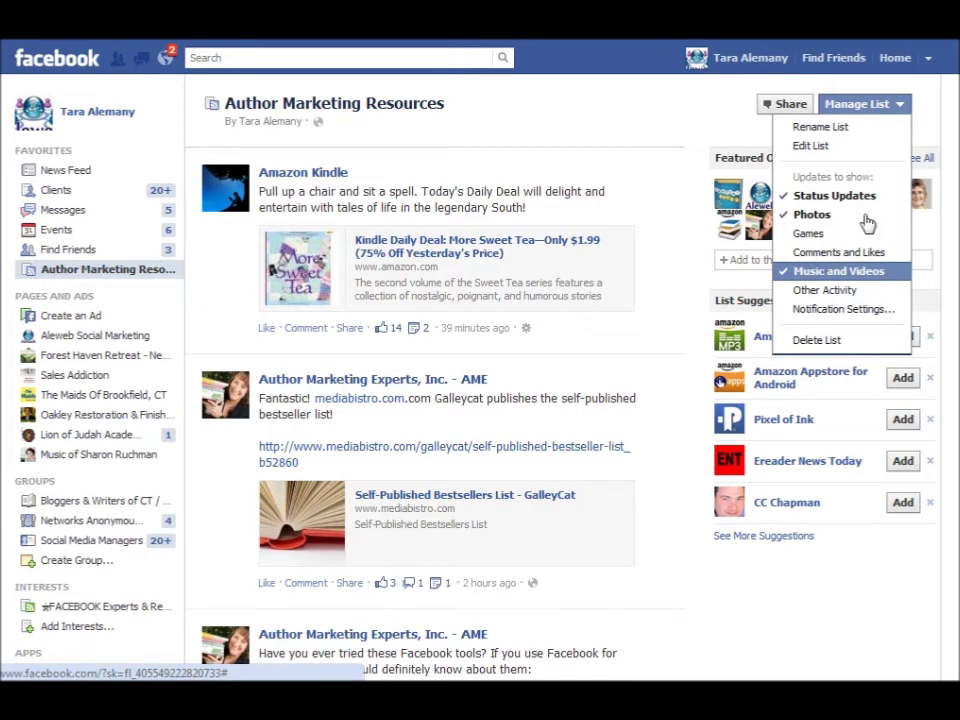
click(733, 129)
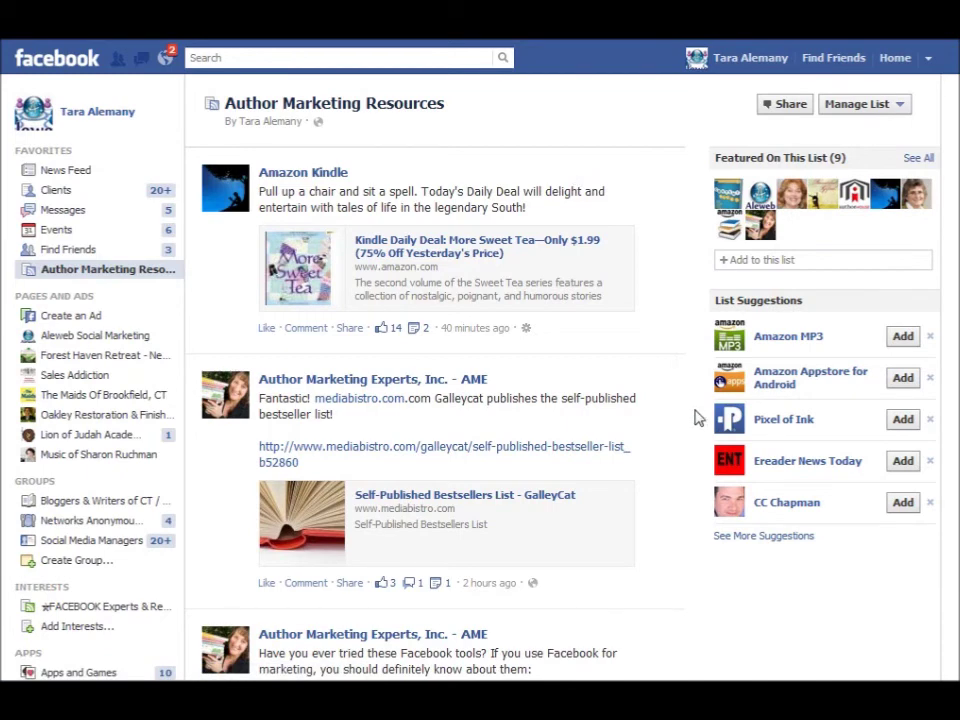
Look through the posts in the Author Marketing Resources feed and return to its beginning
scroll(698, 418, down, 5)
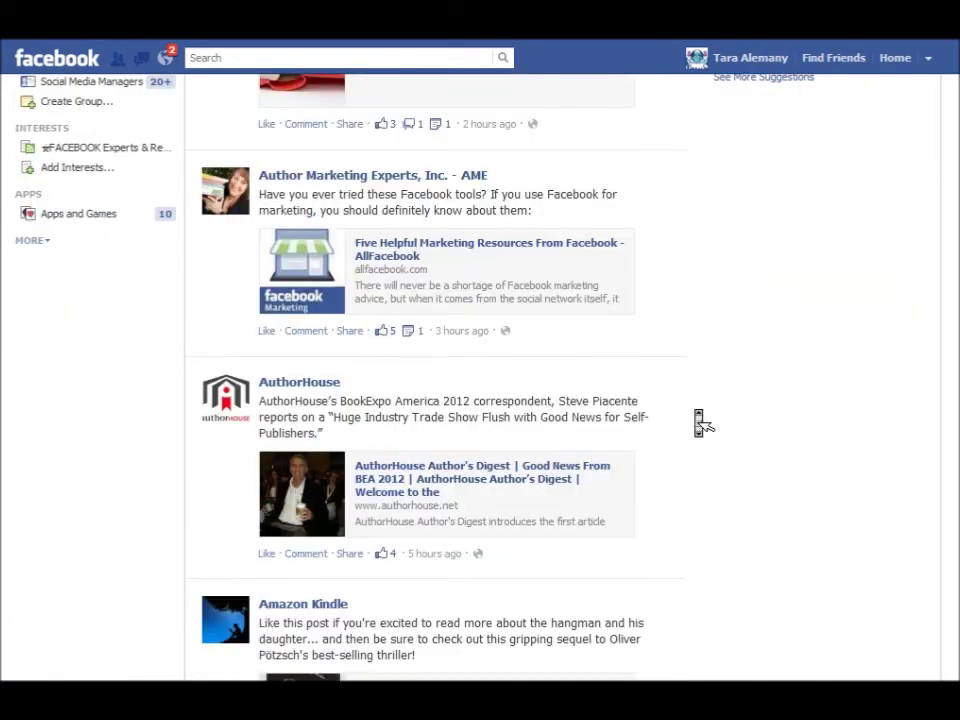
scroll(700, 420, down, 1)
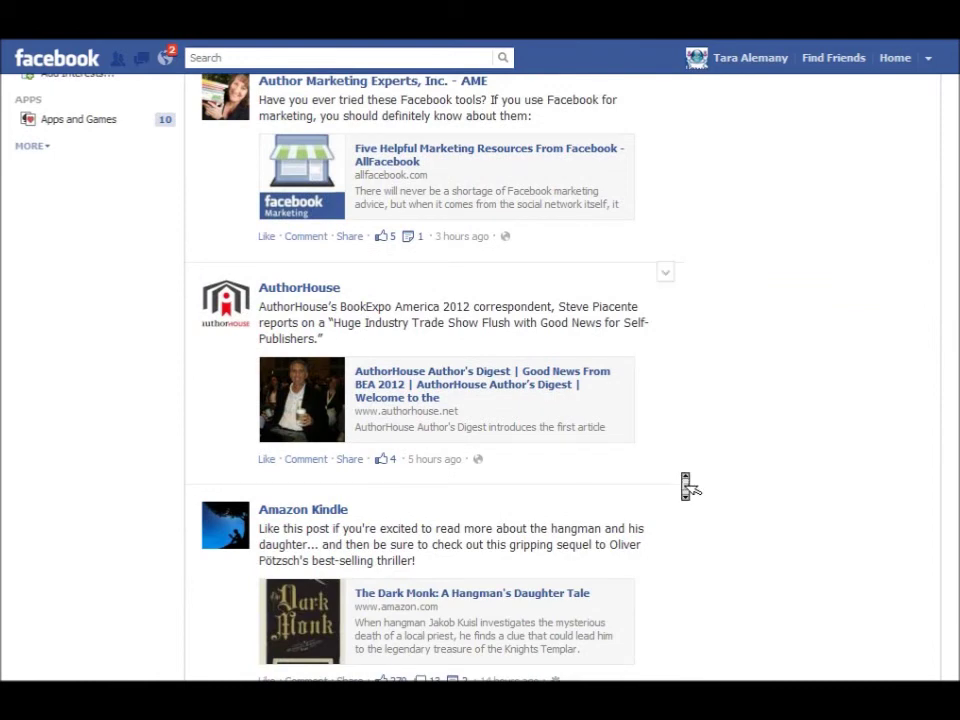
scroll(686, 481, down, 2)
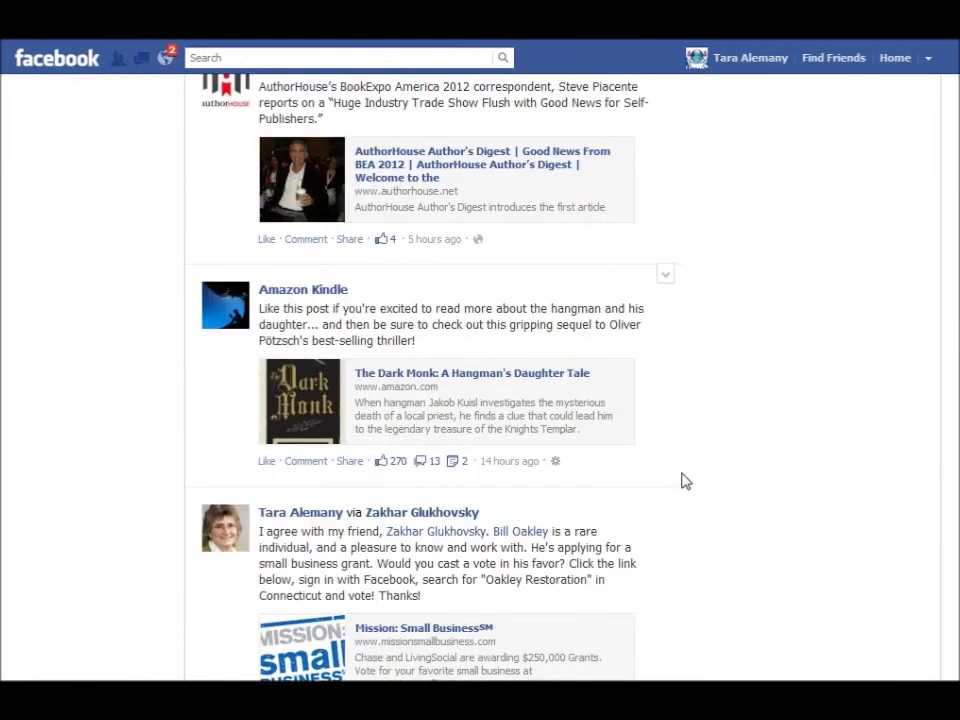
scroll(686, 482, down, 2)
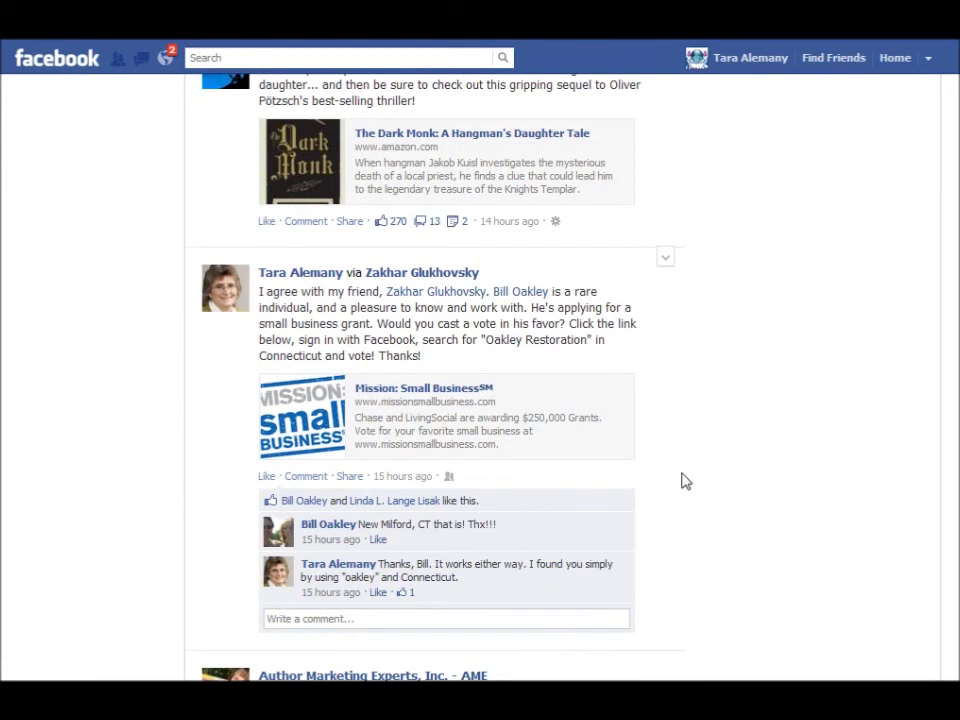
scroll(682, 481, down, 3)
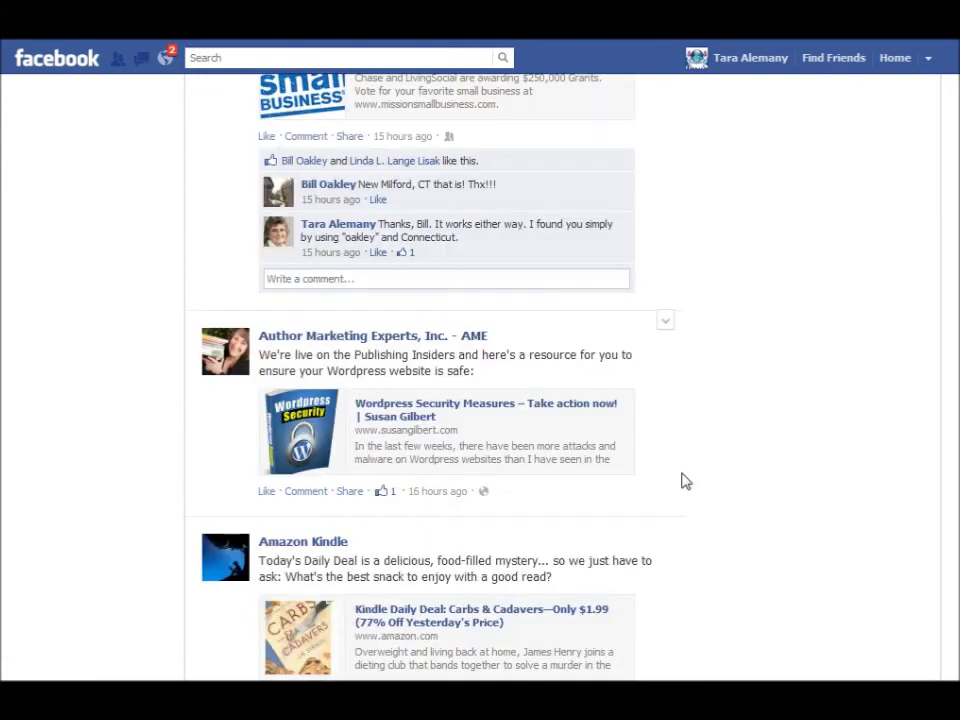
scroll(695, 486, up, 1)
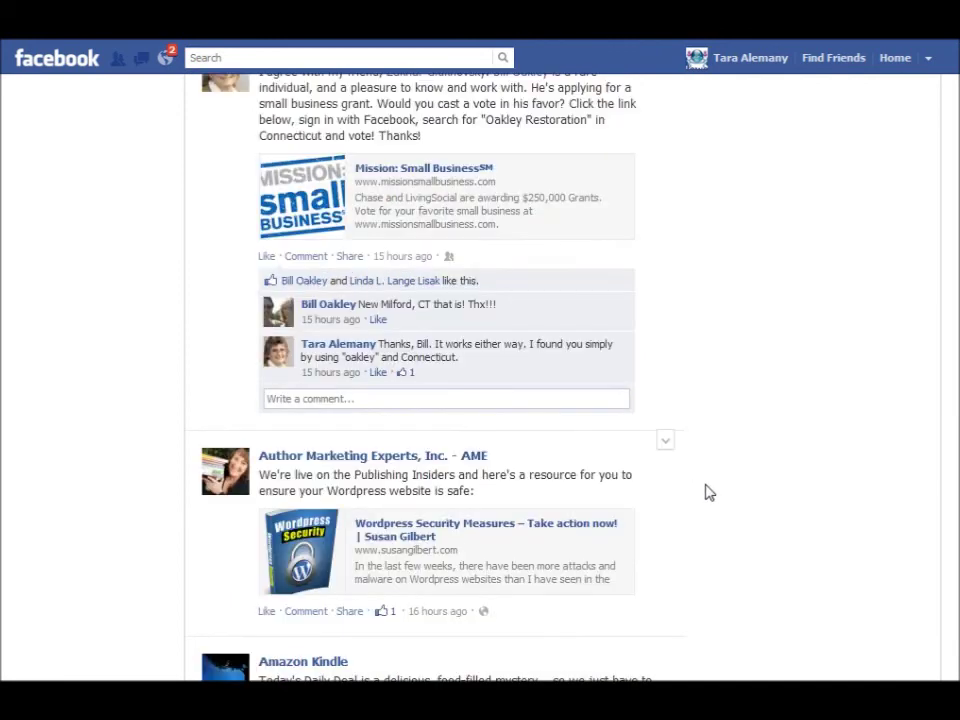
key(Home)
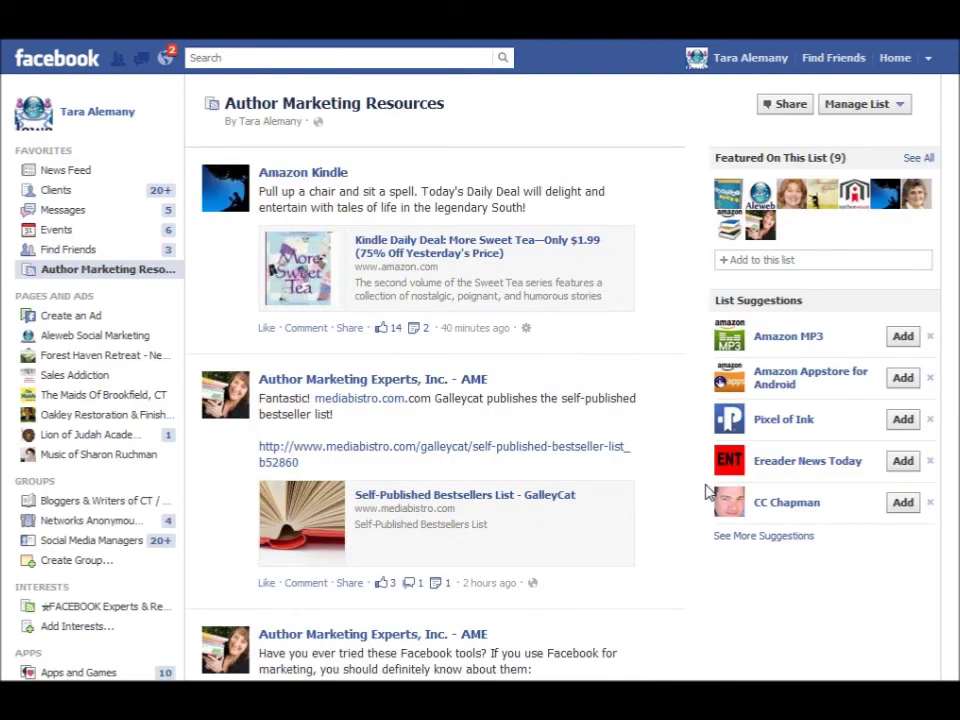